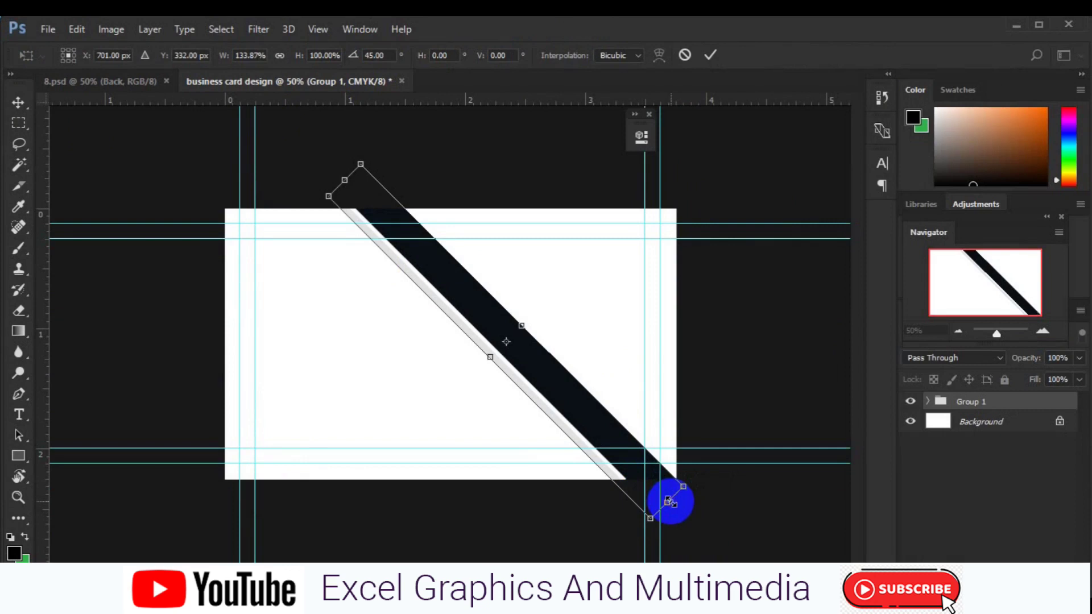
Move the diagonal stripe group toward the card's upper-right corner and duplicate it, keeping the original group selected
drag(590, 390, 641, 372)
double_click(641, 371)
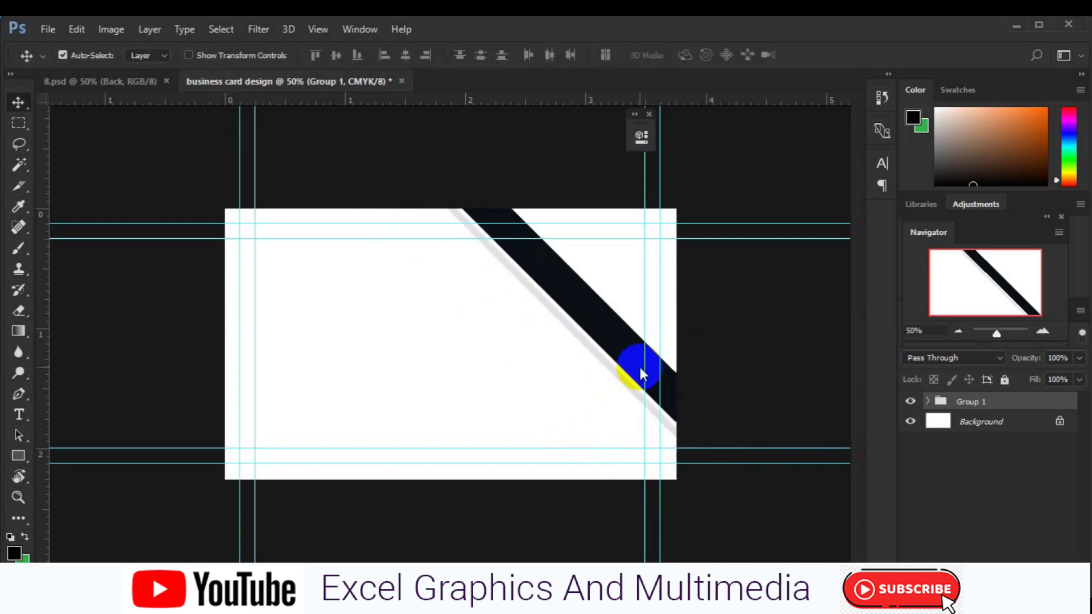
key(ctrl+j)
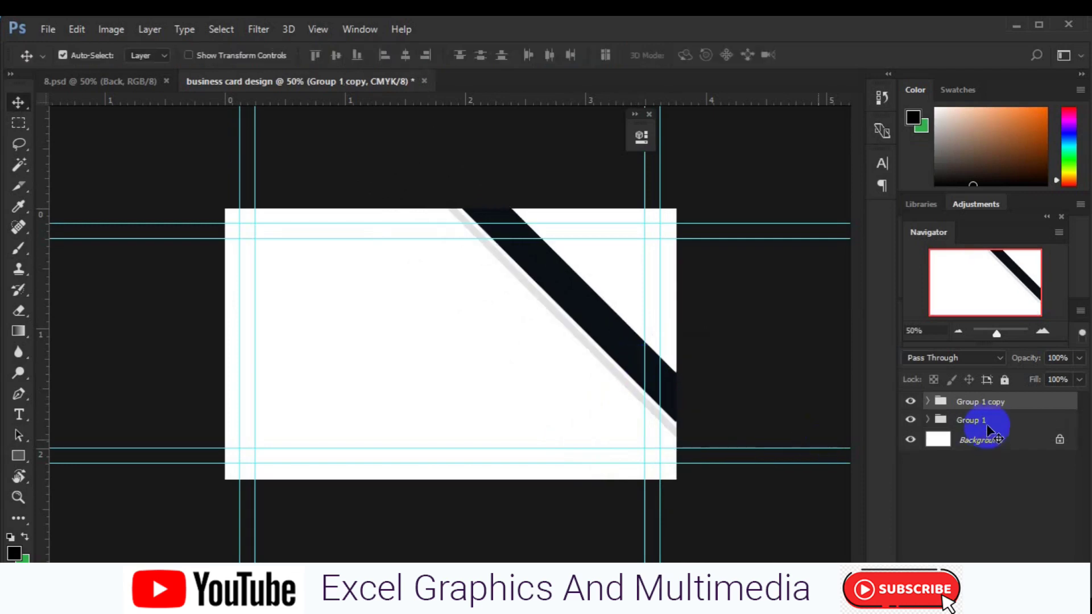
click(988, 428)
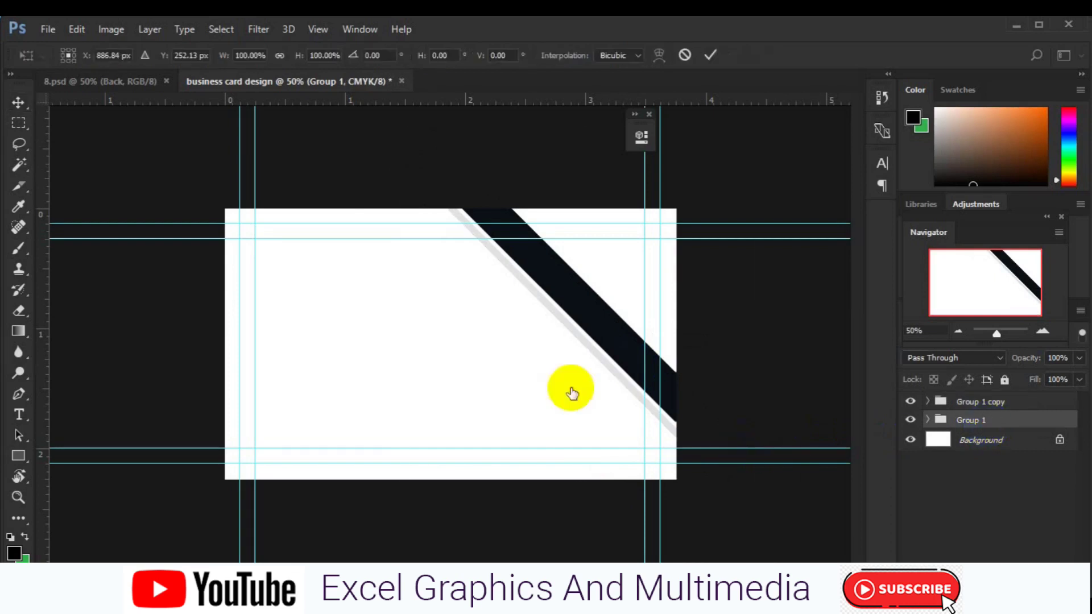
key(ctrl+t)
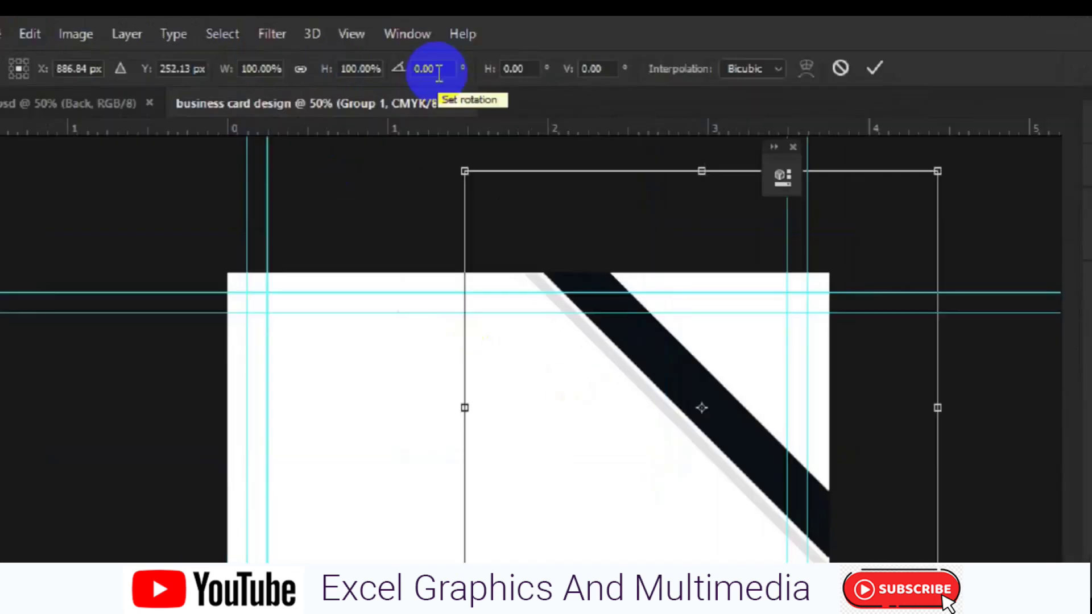
click(383, 59)
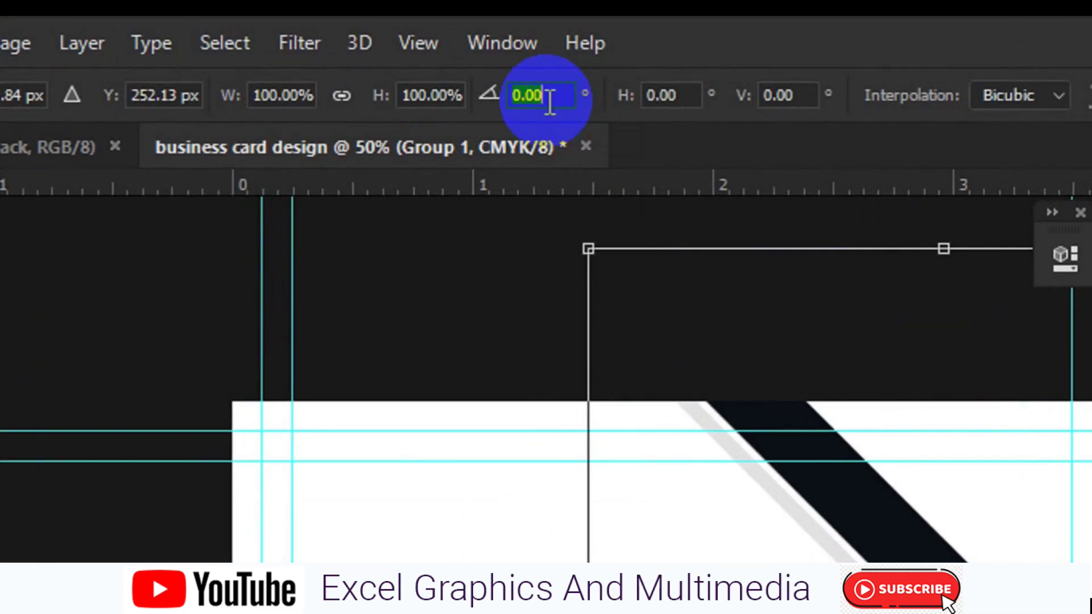
text(-45)
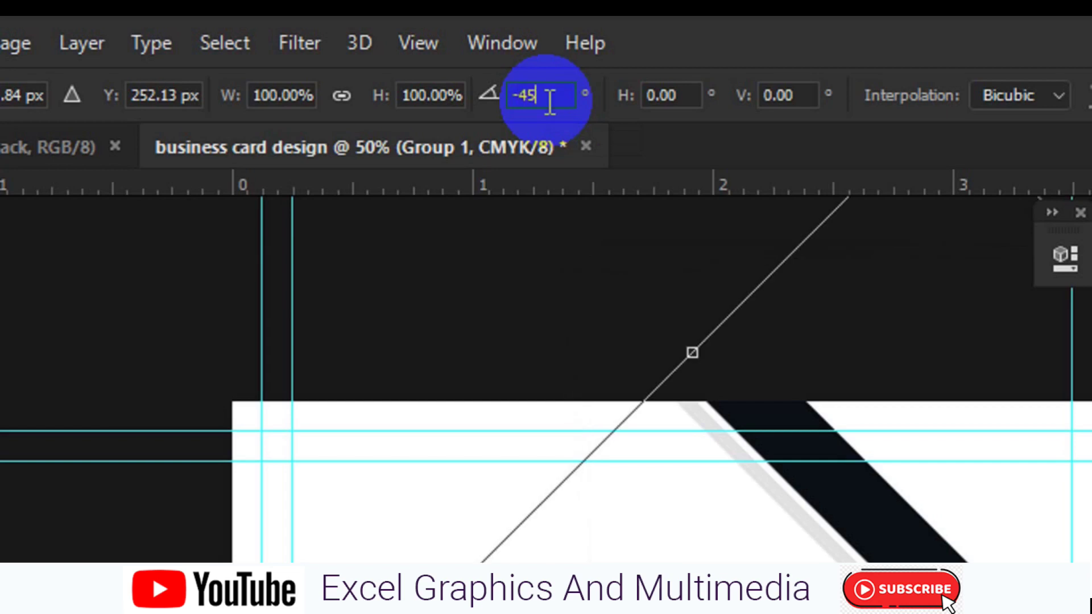
key(Return)
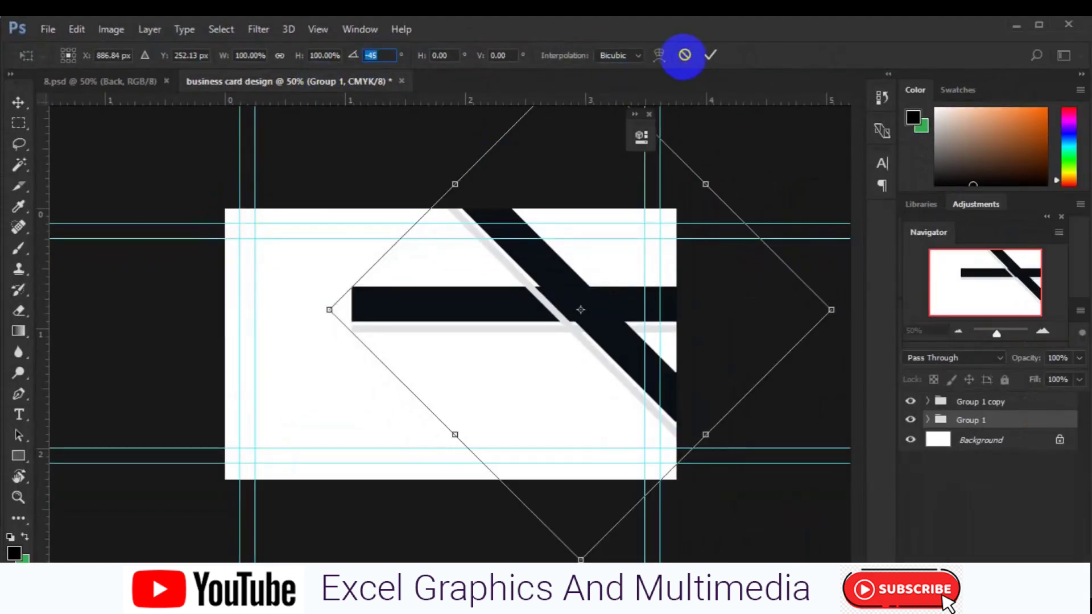
click(685, 55)
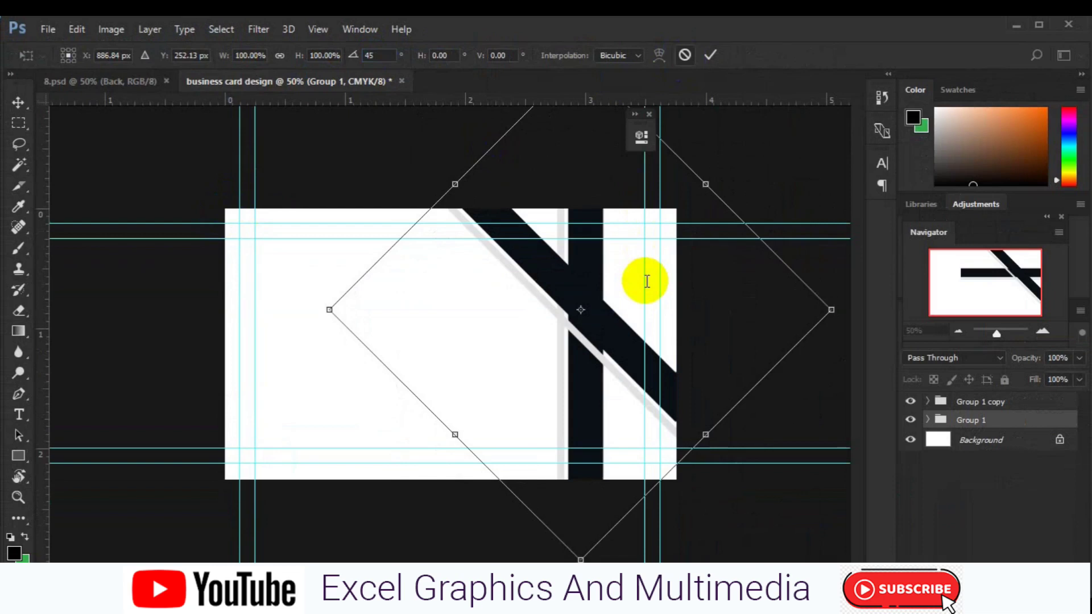
click(686, 55)
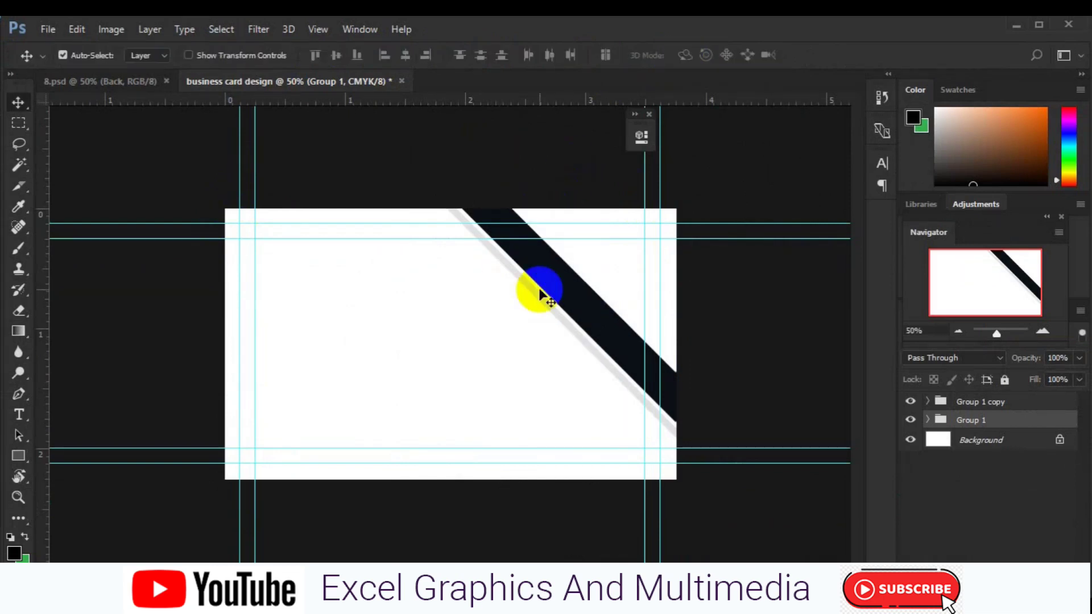
Mirror the original stripe group so it slants the opposite way with its gray edge facing the upper left, placed across the copy
key(ctrl+t)
right_click(606, 347)
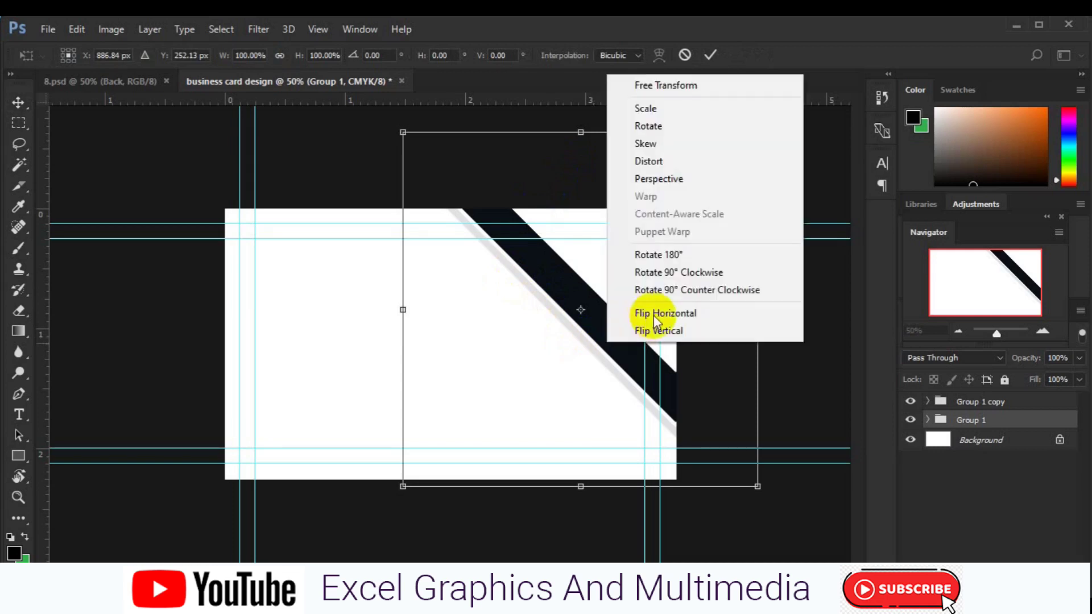
click(654, 315)
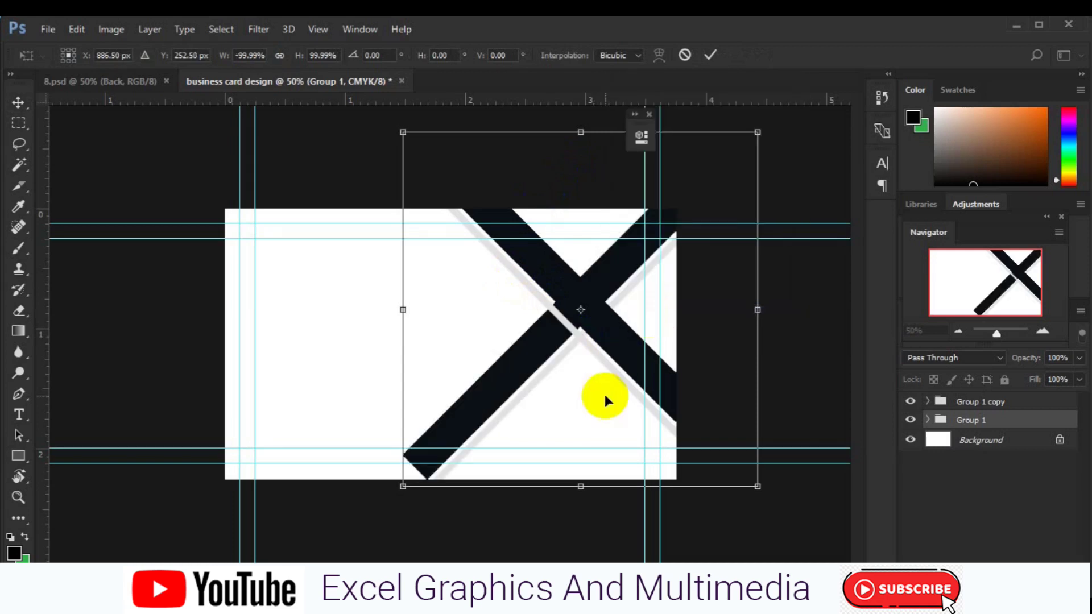
right_click(568, 382)
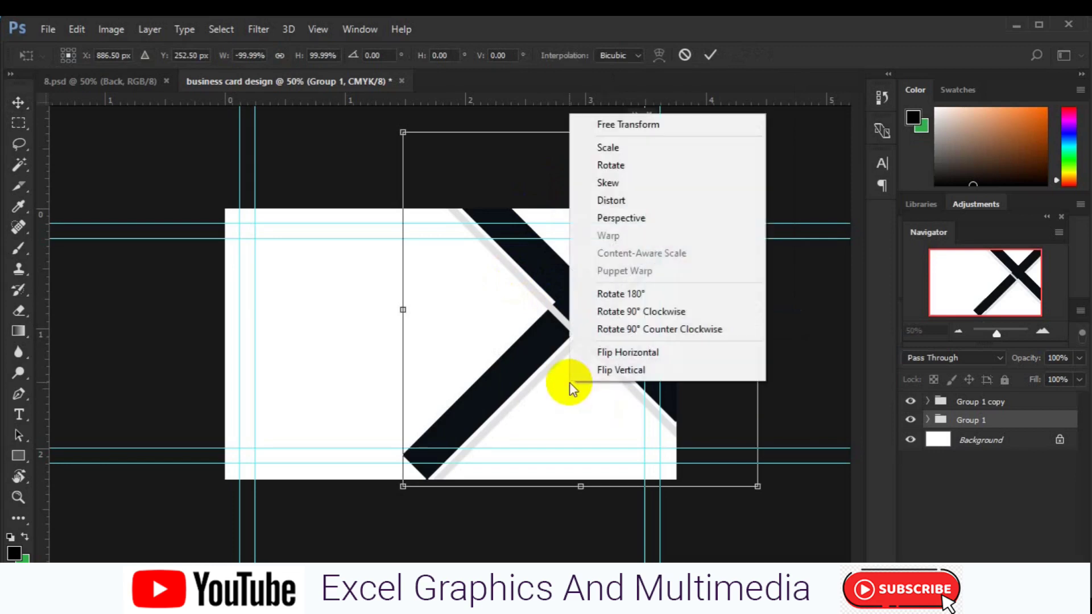
click(621, 369)
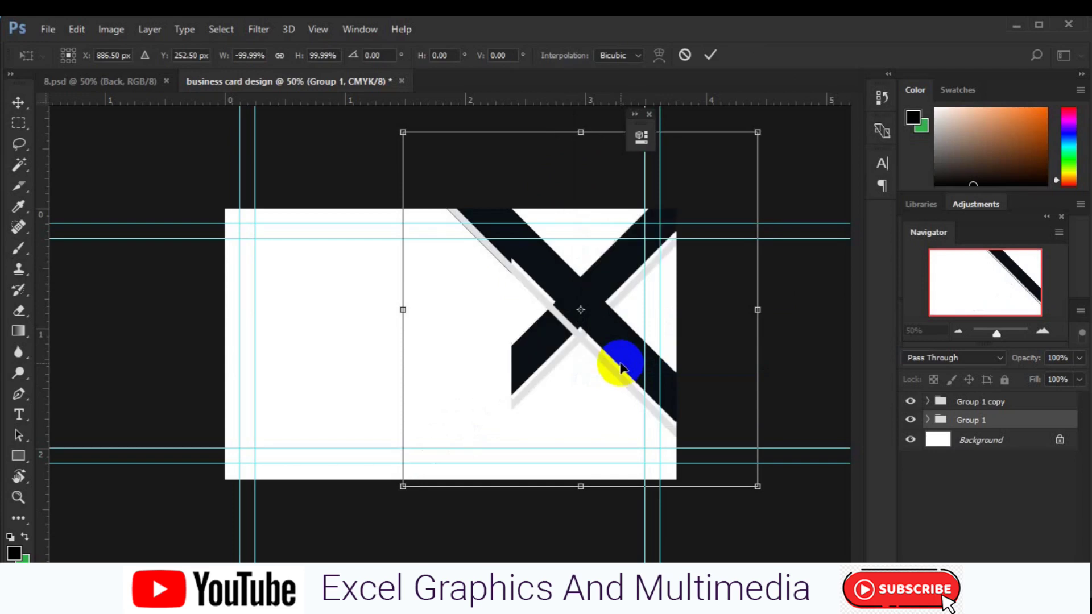
drag(608, 337, 583, 377)
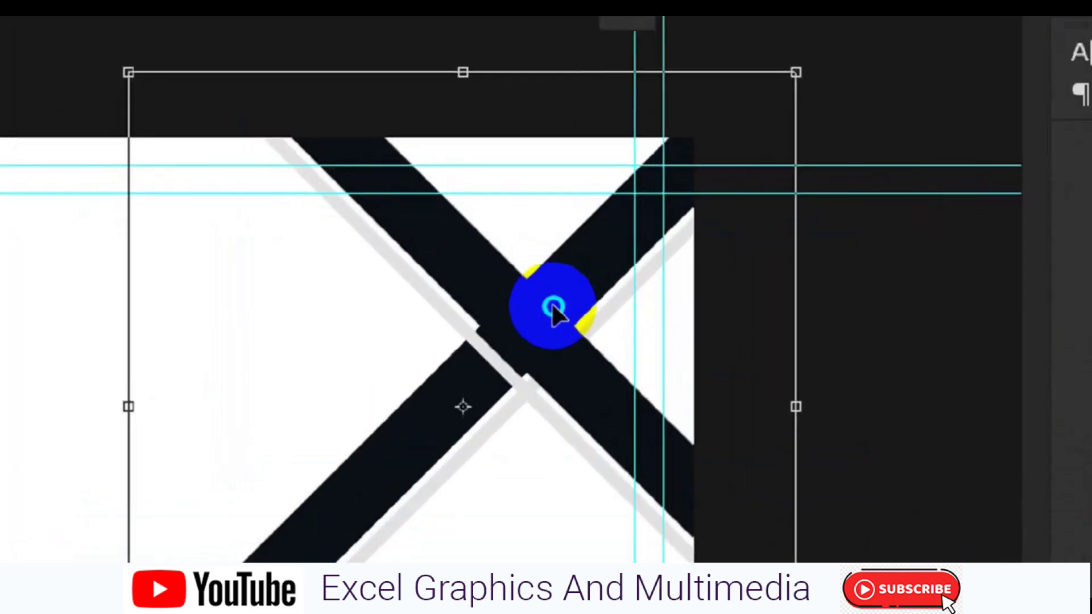
right_click(603, 304)
click(678, 524)
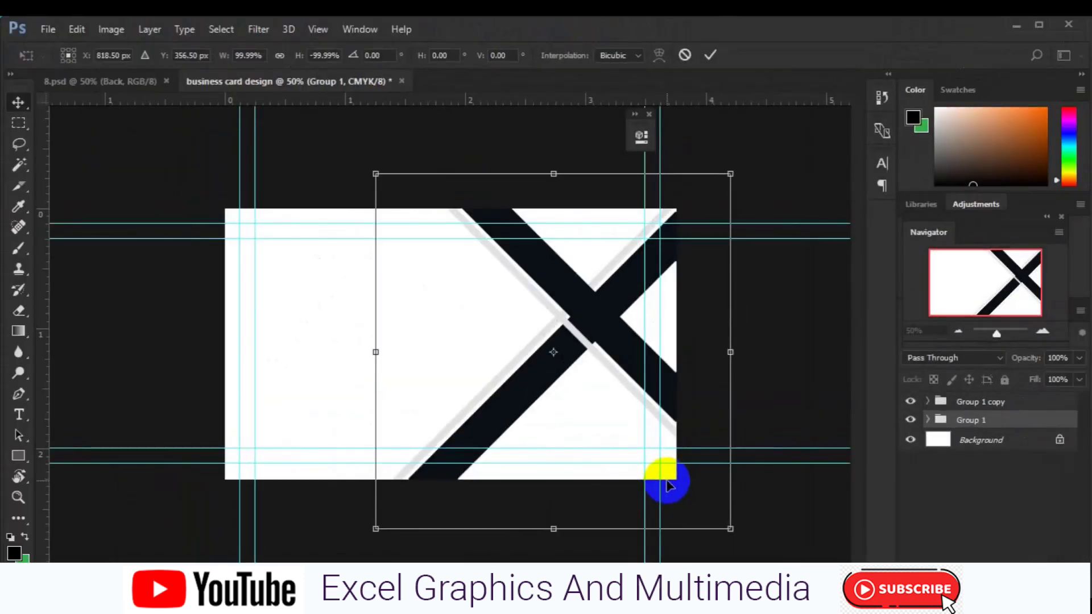
double_click(667, 482)
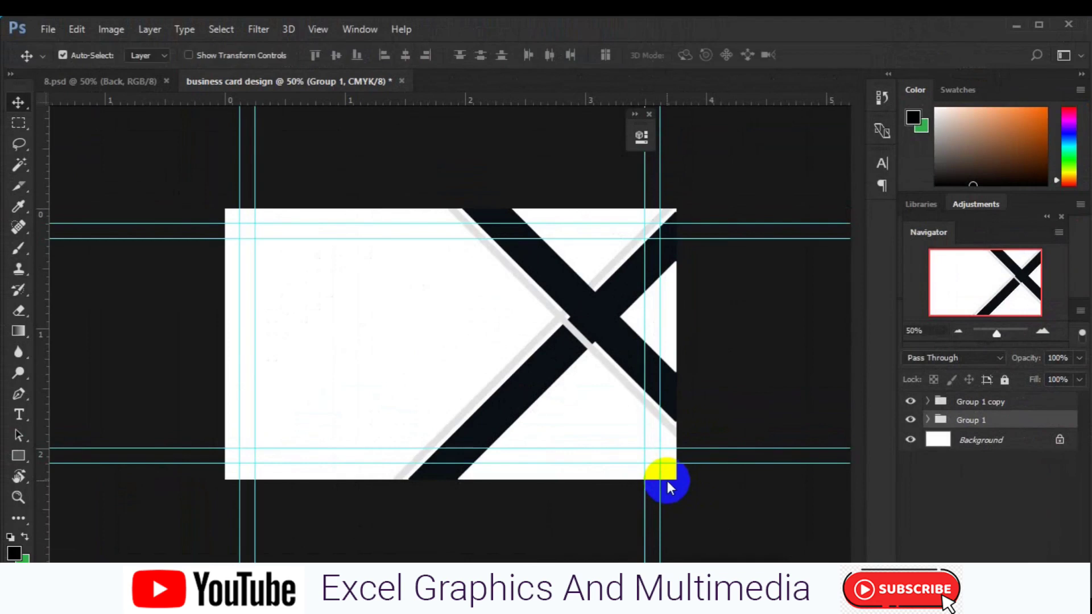
Shift the copied stripe group slightly down and left so its gray edge meets the other stripe's gray edge
click(1001, 405)
key(ctrl+t)
drag(626, 358, 627, 369)
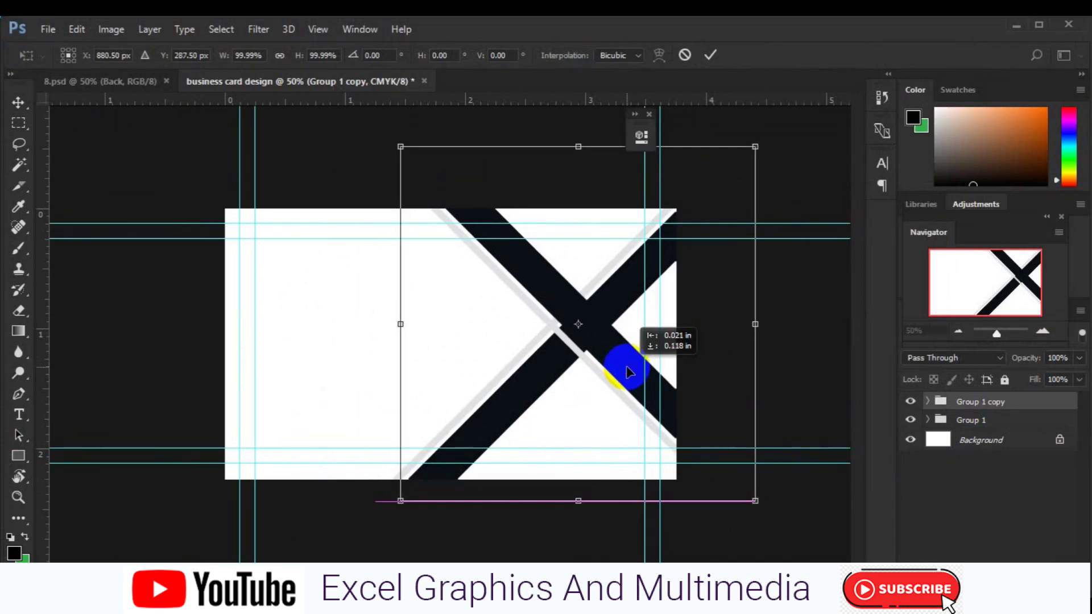
drag(629, 371, 626, 366)
key(Return)
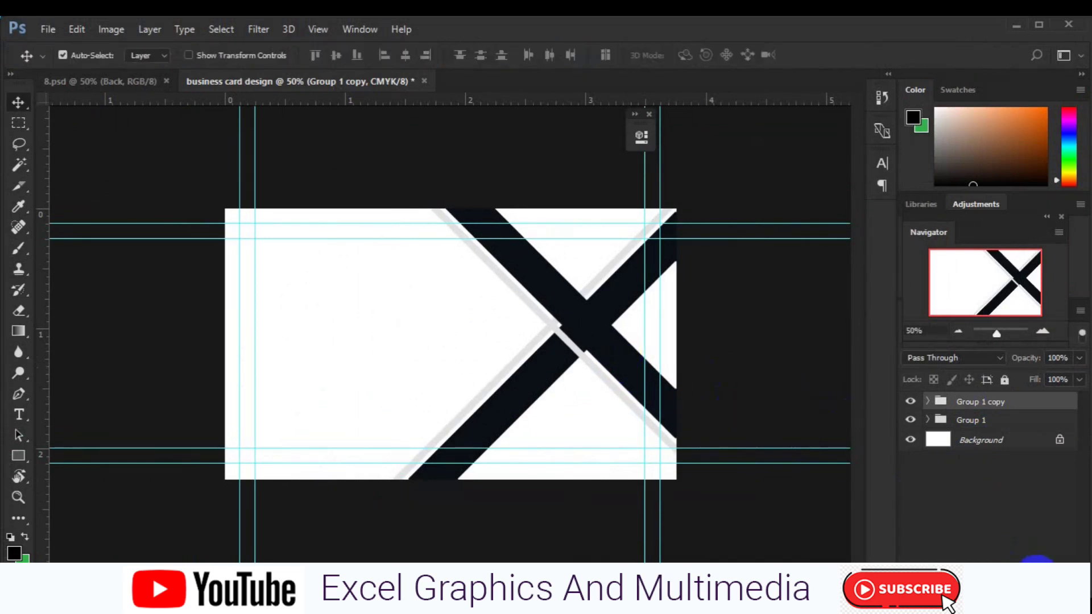
Add a new layer and choose the solid rounded diamond as the custom shape
click(1037, 566)
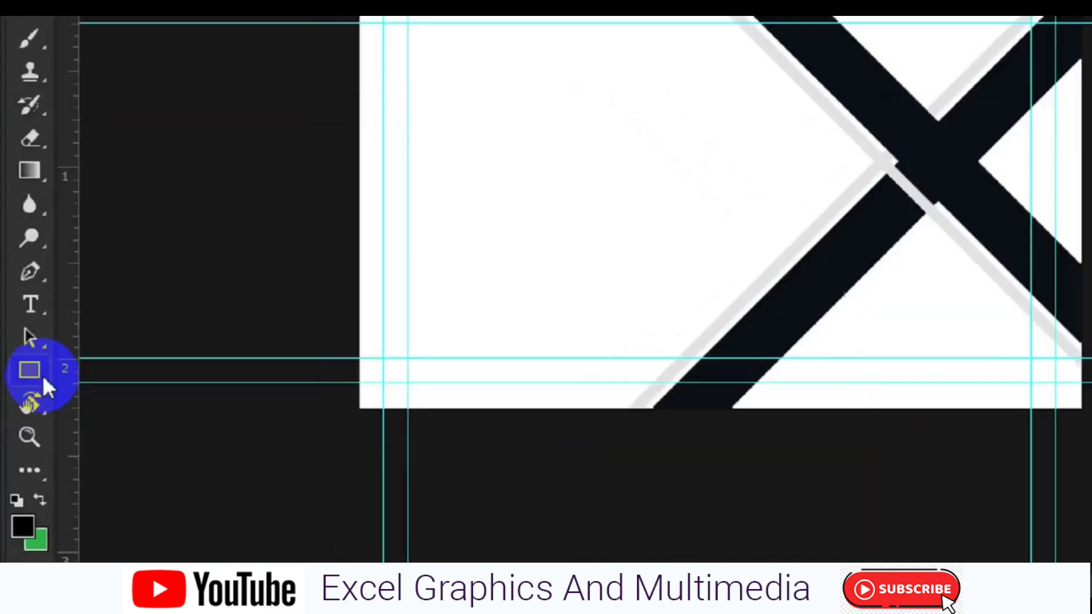
click(19, 456)
click(192, 462)
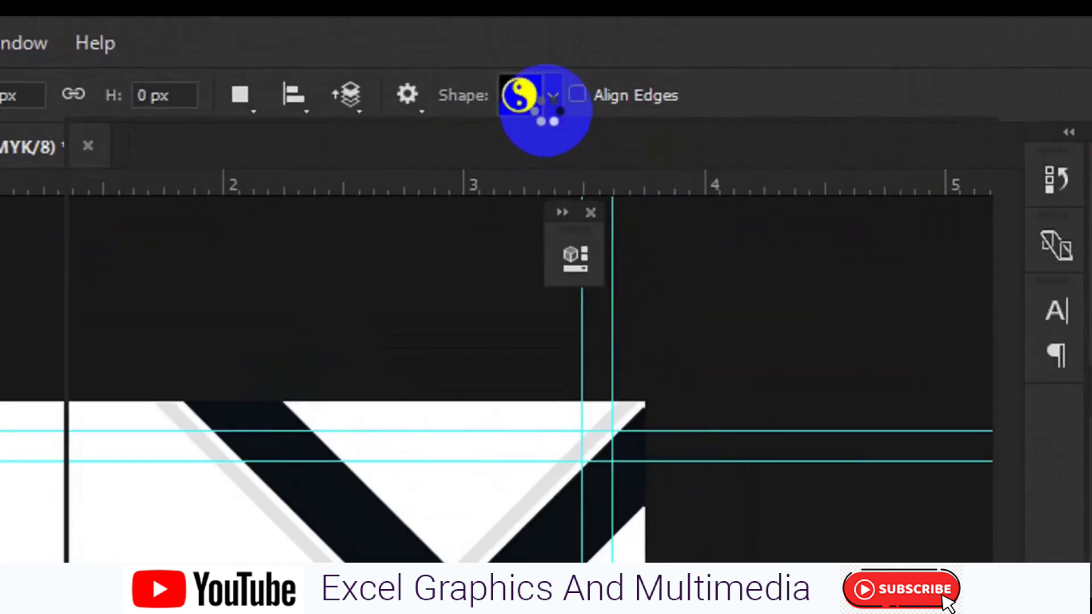
click(546, 103)
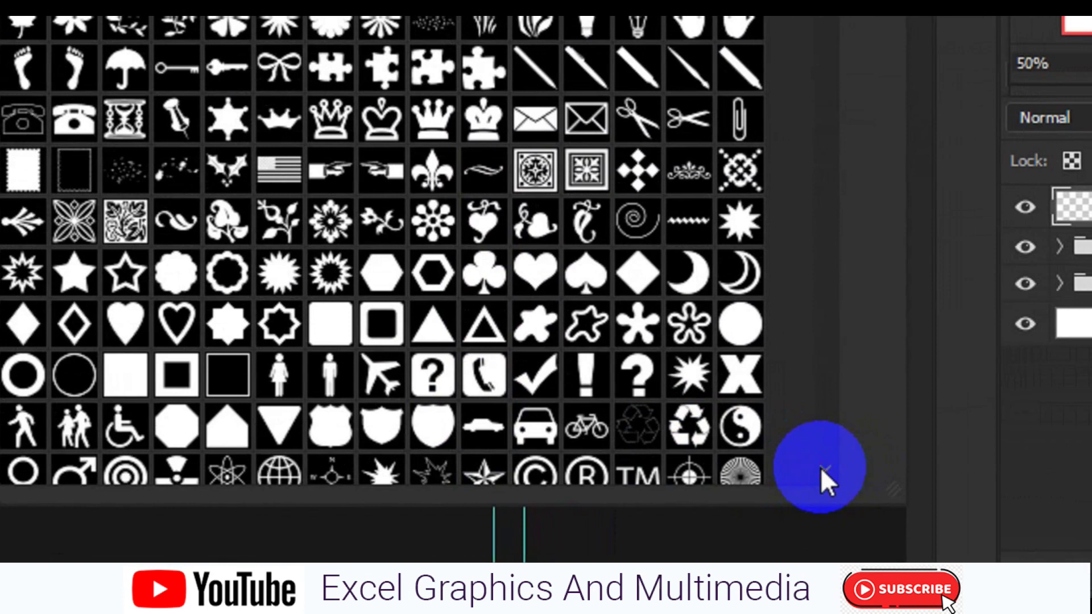
click(638, 273)
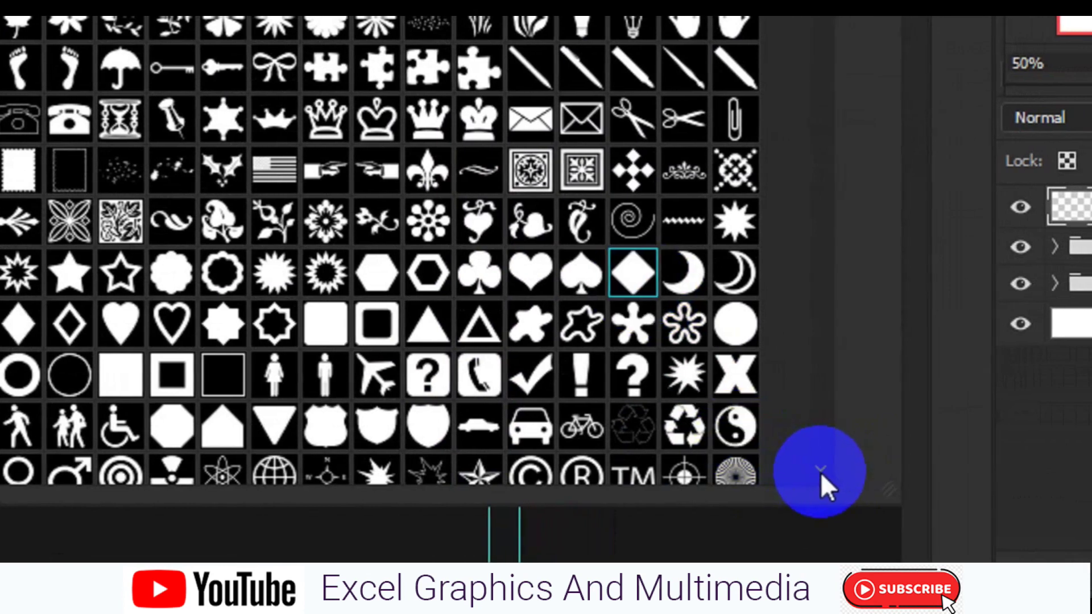
click(824, 470)
click(820, 472)
click(820, 473)
click(820, 473)
click(820, 473)
click(820, 473)
click(820, 473)
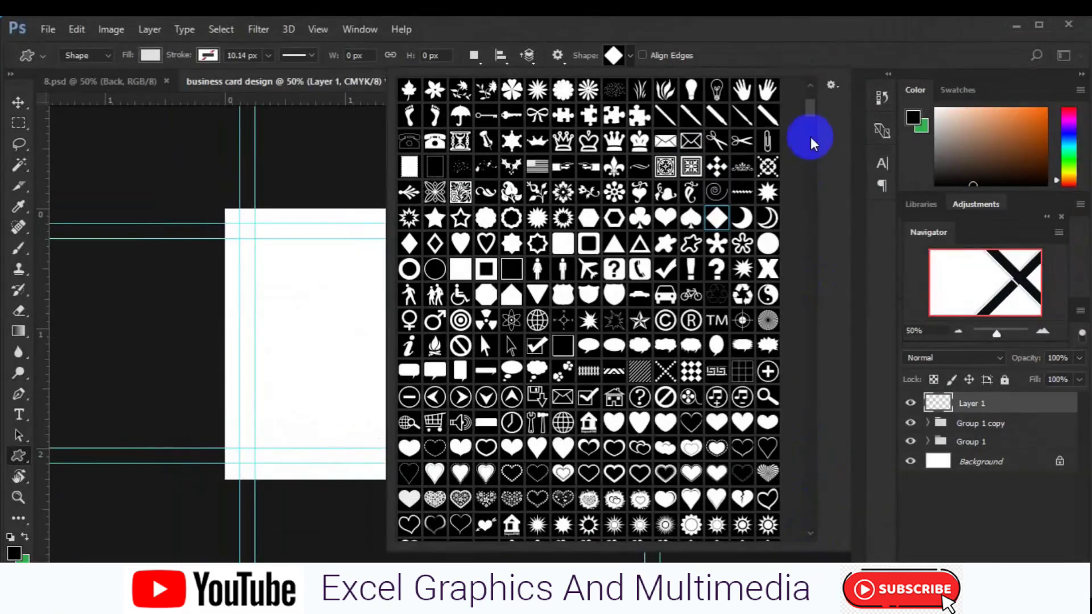
drag(810, 106, 286, 396)
Draw a light gray rounded diamond about 1.2 in wide on the card's blank area and move it onto the stripes' crossing
click(305, 360)
drag(307, 361, 386, 430)
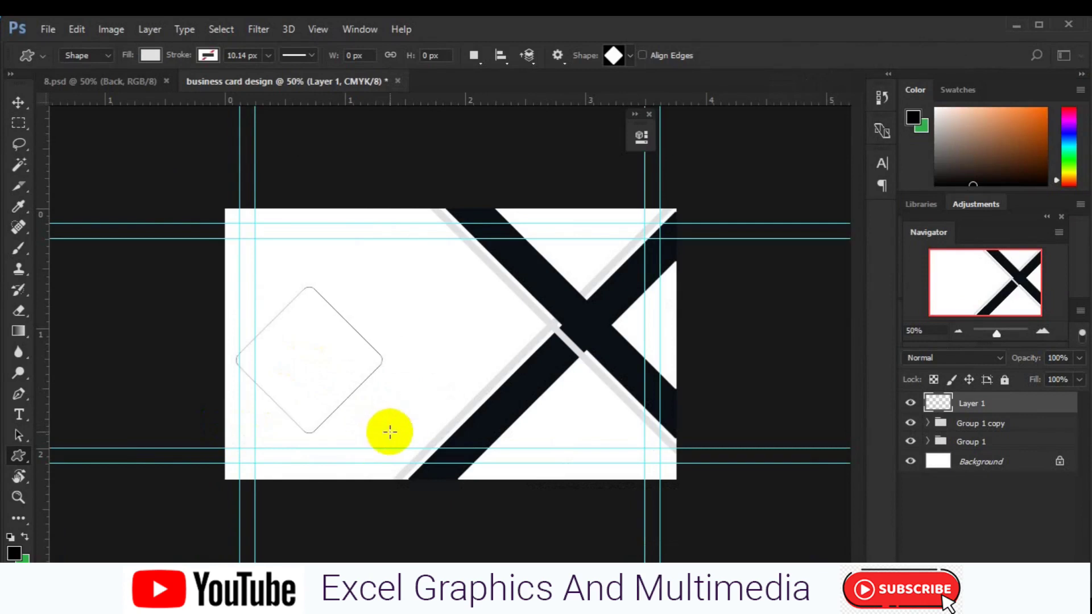
click(19, 103)
click(317, 365)
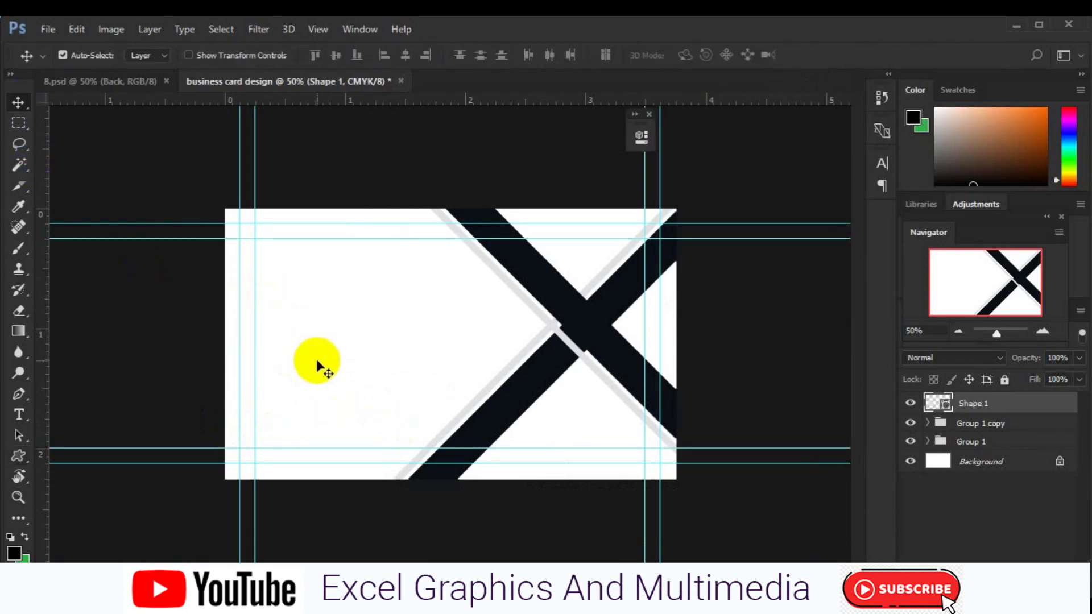
drag(317, 365, 584, 334)
Enlarge the diamond proportionally to about 146% and reposition it so it covers the stripes' crossing
key(ctrl)
key(ctrl+t)
drag(646, 401, 674, 441)
drag(591, 376, 563, 378)
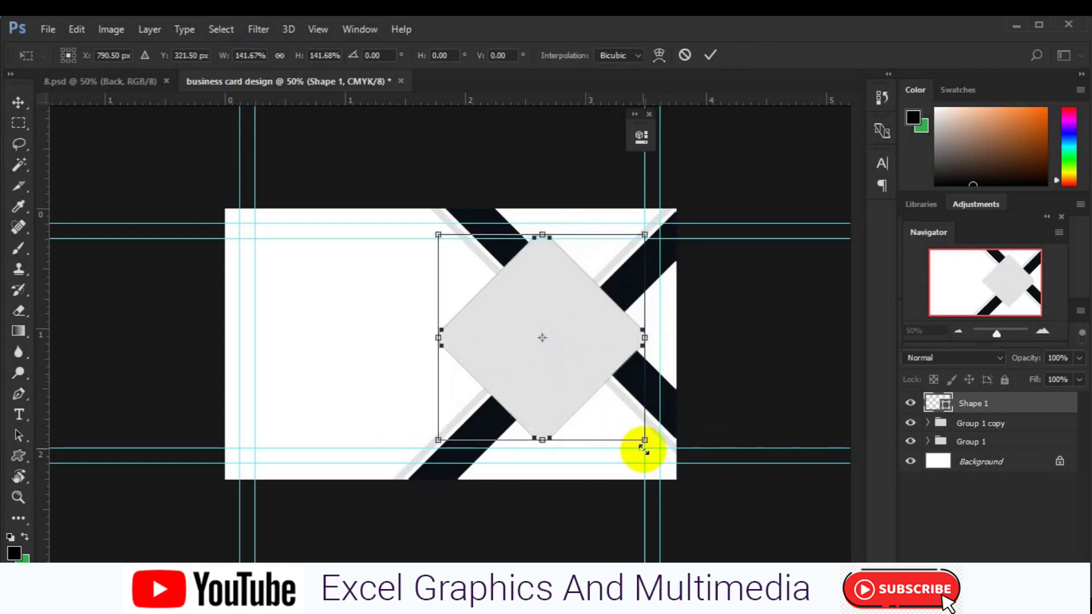
drag(650, 447, 649, 447)
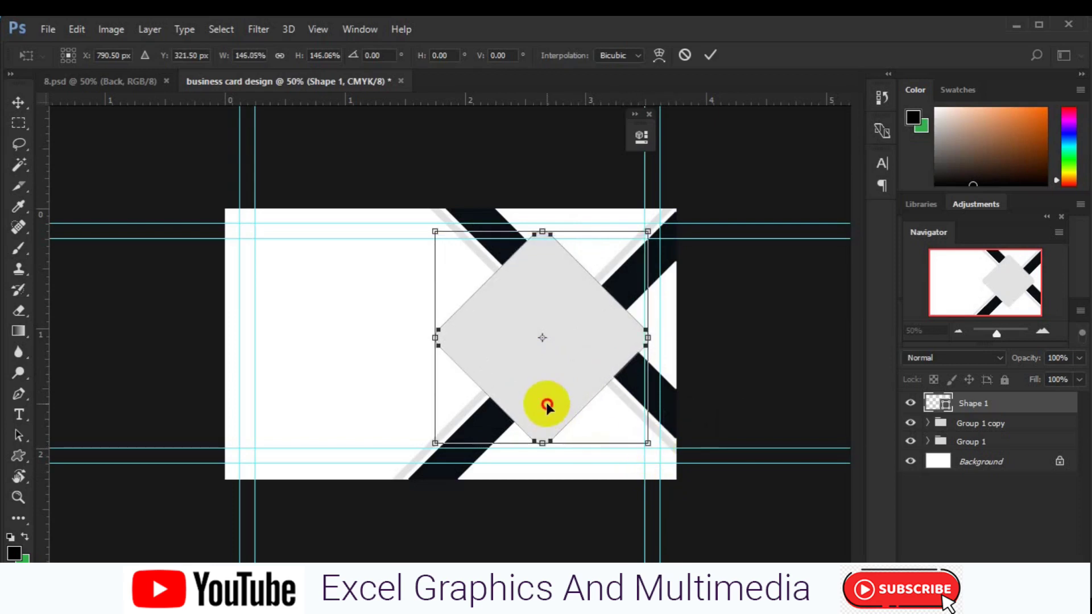
Nudge the diamond down toward the card's vertical middle and apply the transform
key(Down)
key(Down)
key(Down)
key(Down)
key(Down)
key(Down)
key(Down)
key(Down)
key(Down)
key(Down)
key(Down)
key(Down)
key(Down)
key(Down)
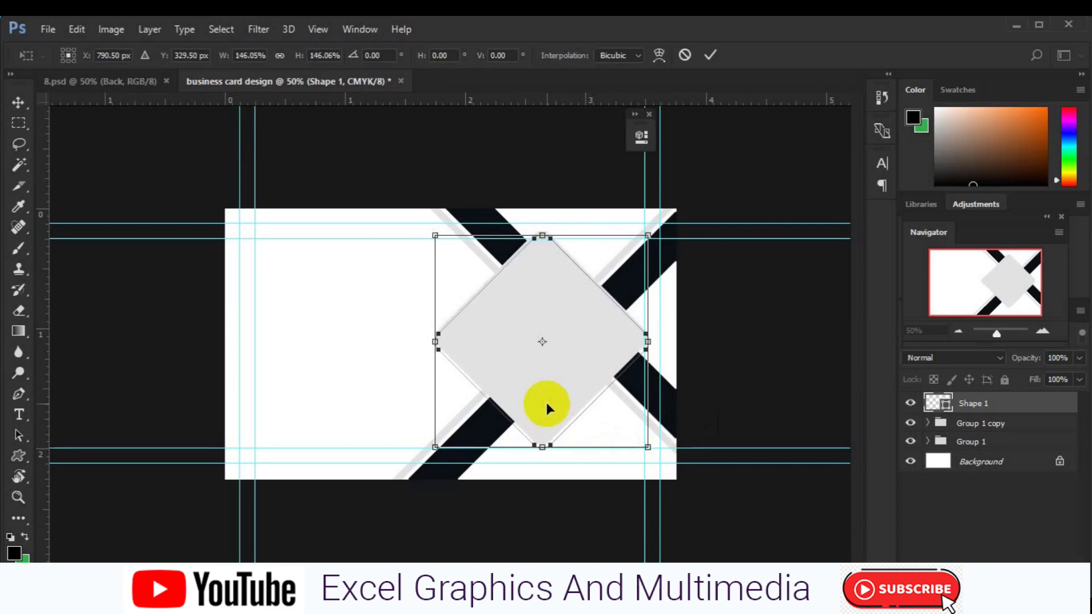
key(Return)
Align the diamond to the card's vertical center using the whole canvas as selection, and clear the selection
key(ctrl+a)
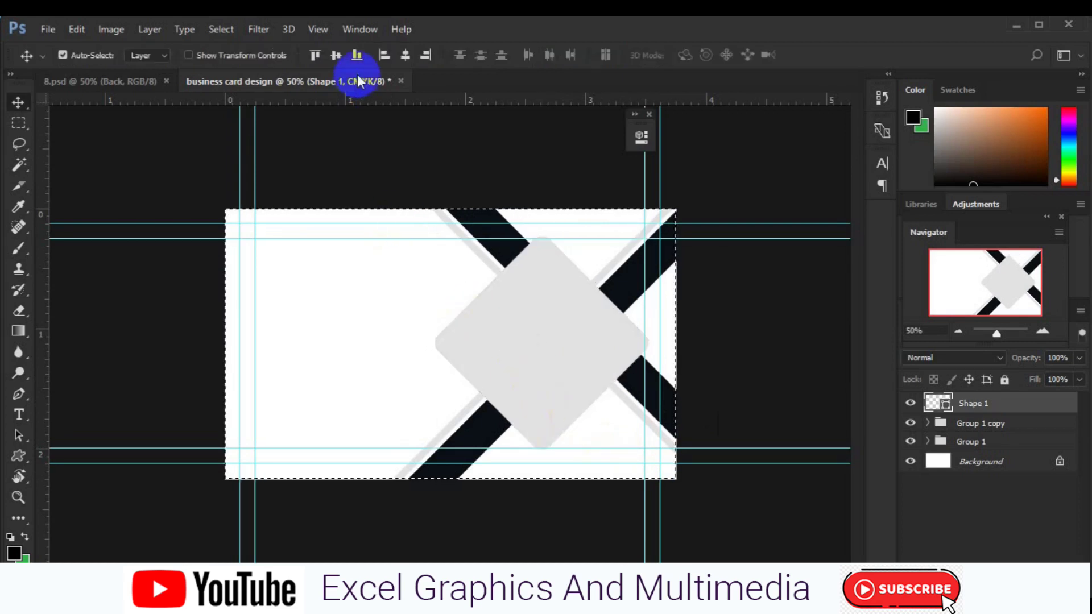
click(404, 59)
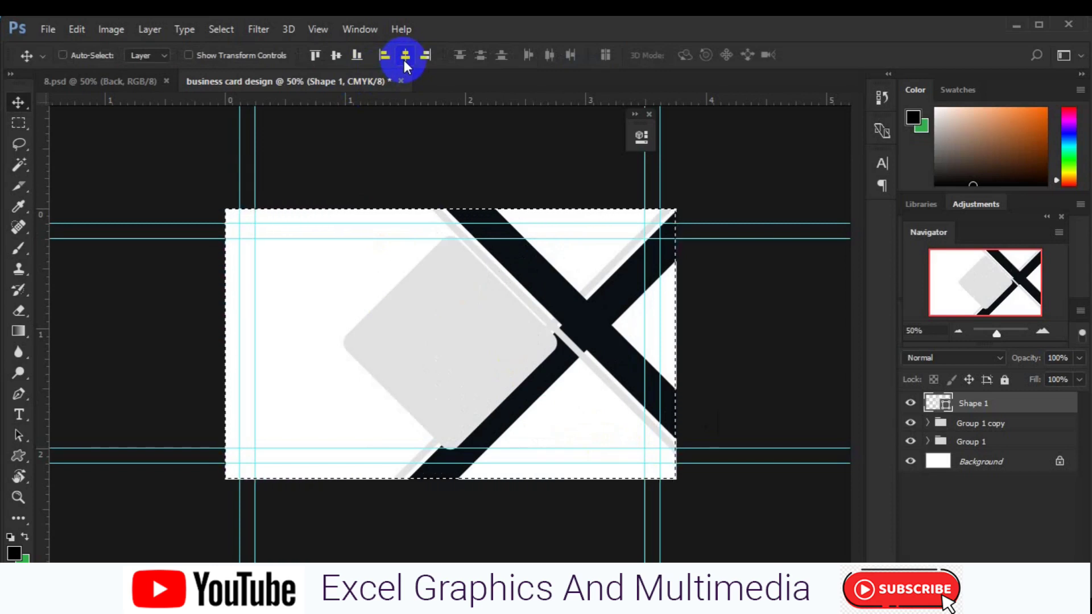
click(340, 59)
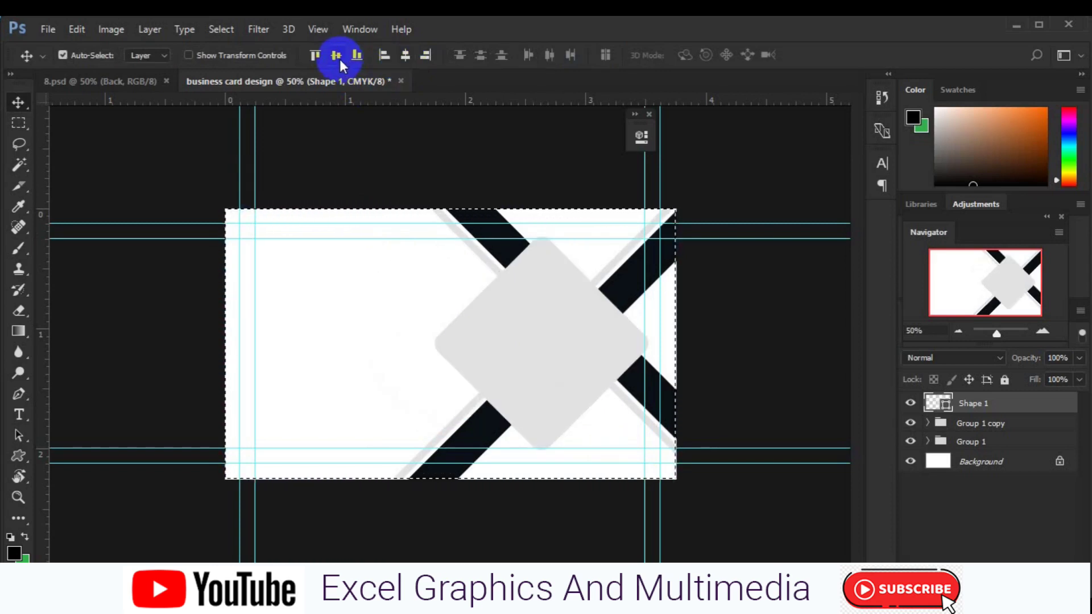
key(ctrl+d)
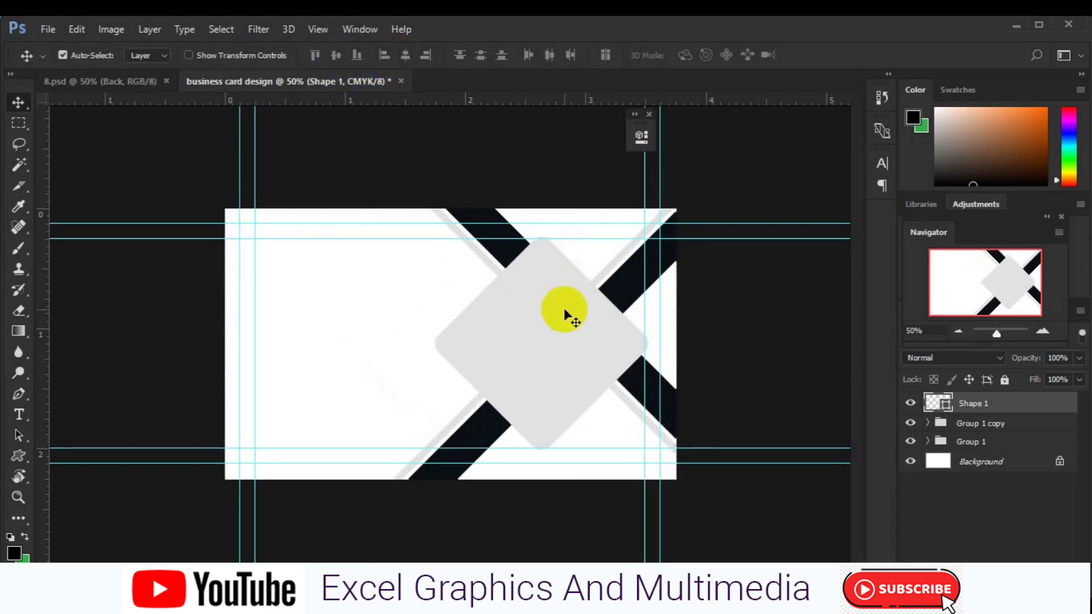
Duplicate the diamond and scale the copy down around its center to about 95.5%
key(ctrl+j)
key(ctrl+t)
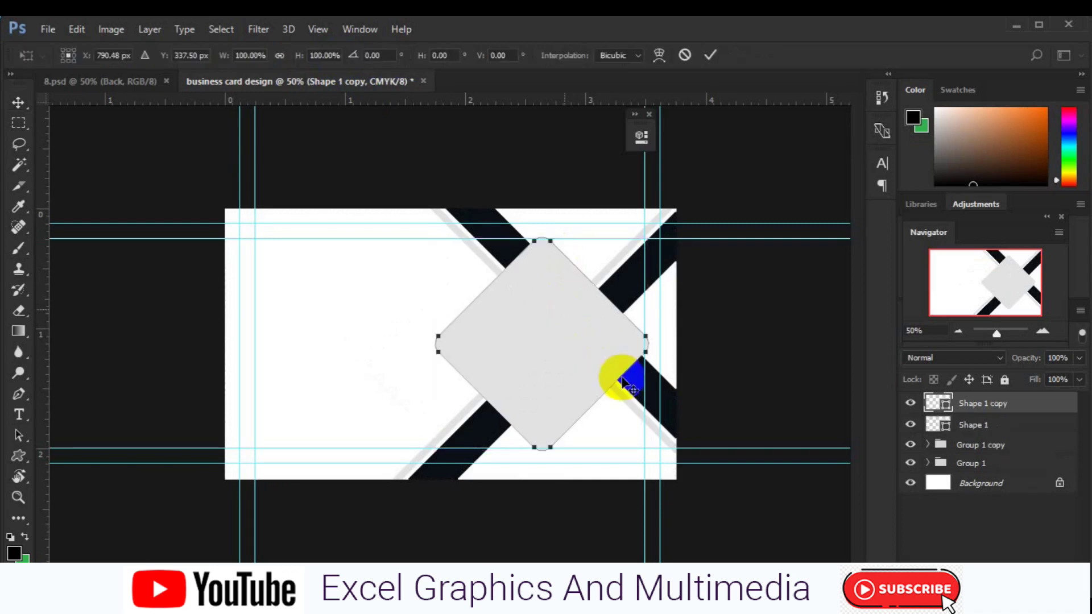
drag(641, 449, 640, 446)
key(Return)
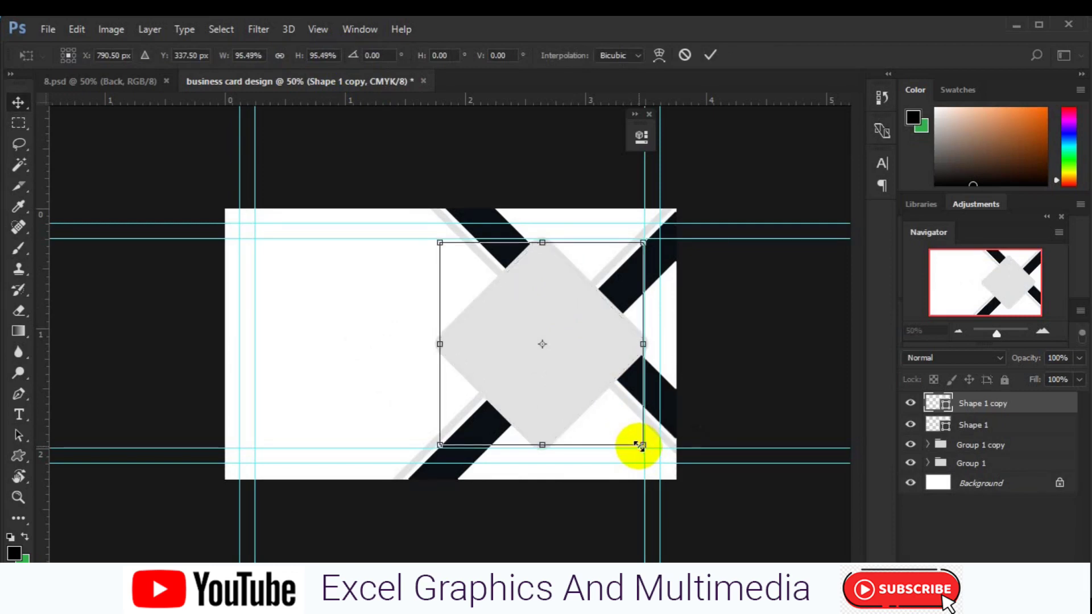
Change the fill of the larger diamond beneath the scaled copy to white
double_click(945, 426)
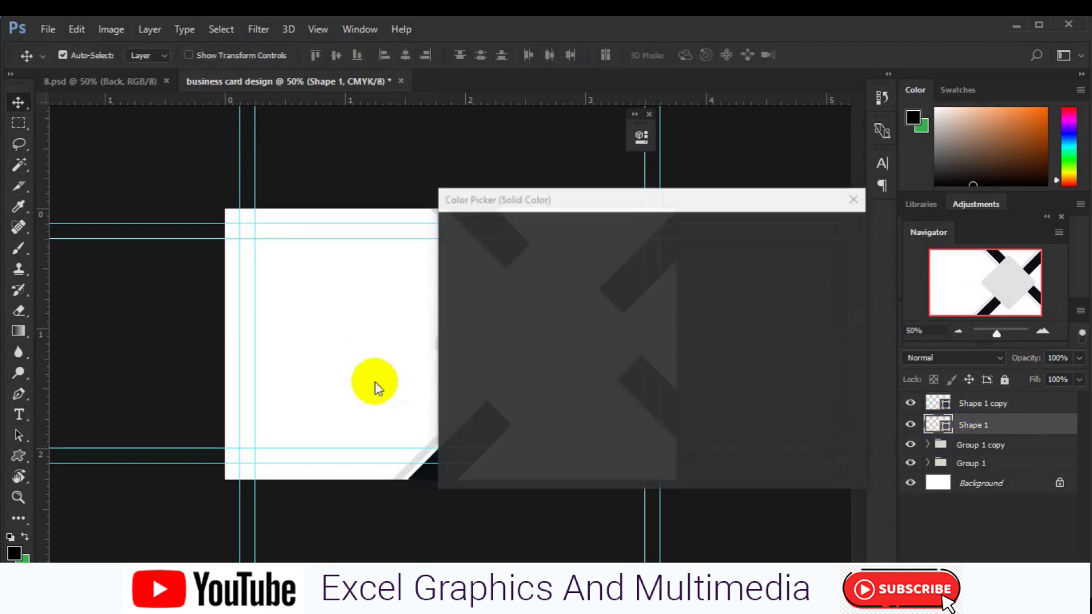
click(837, 228)
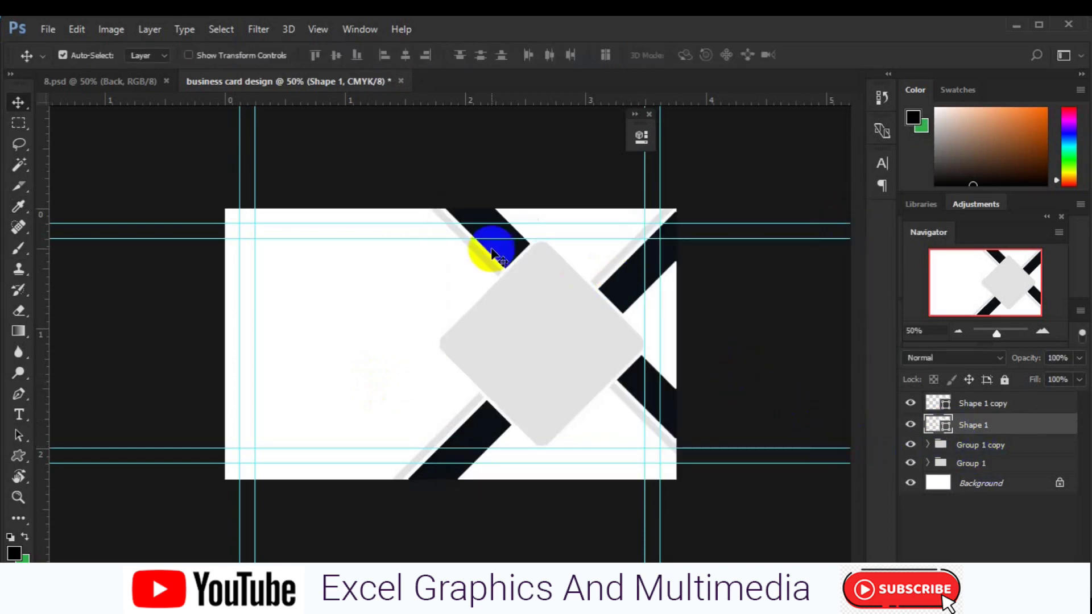
Recolor the dark stripe descending toward the card's lower-right corner to orange f4a013
click(499, 250)
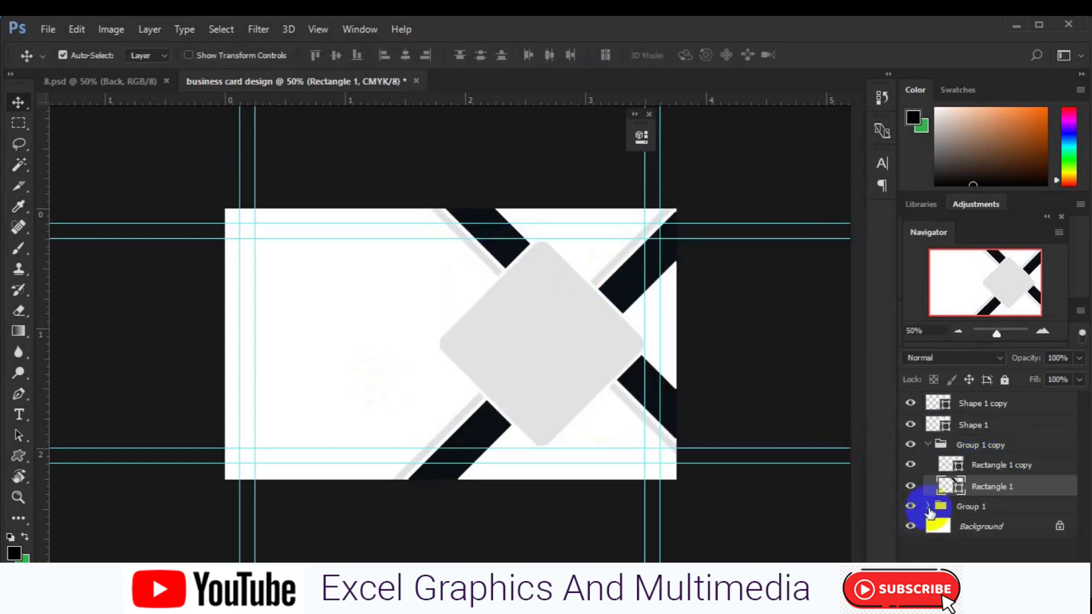
double_click(958, 489)
click(888, 430)
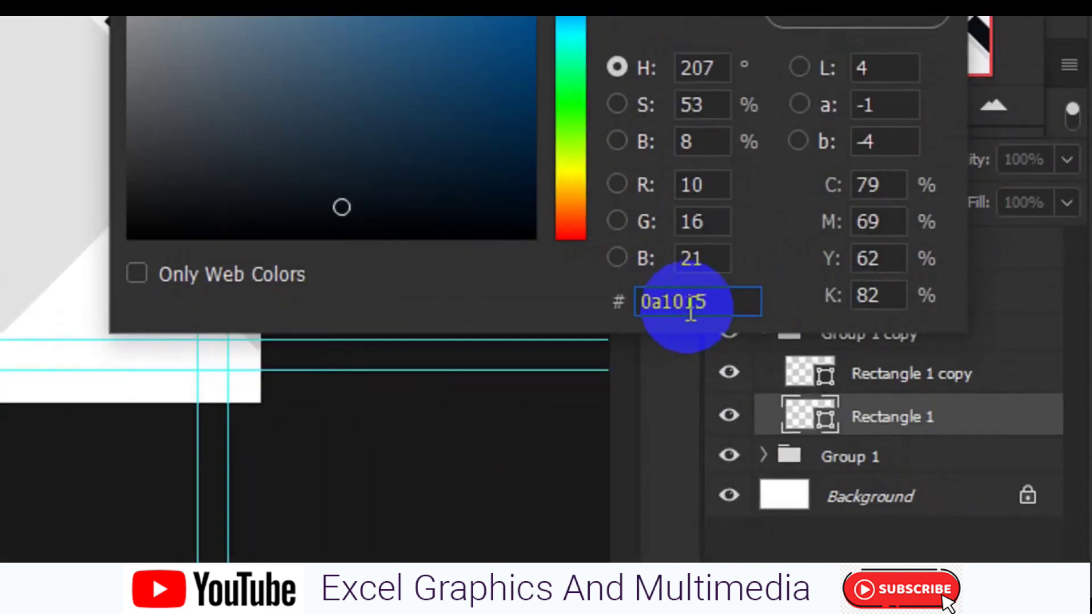
double_click(690, 310)
text(f4a013)
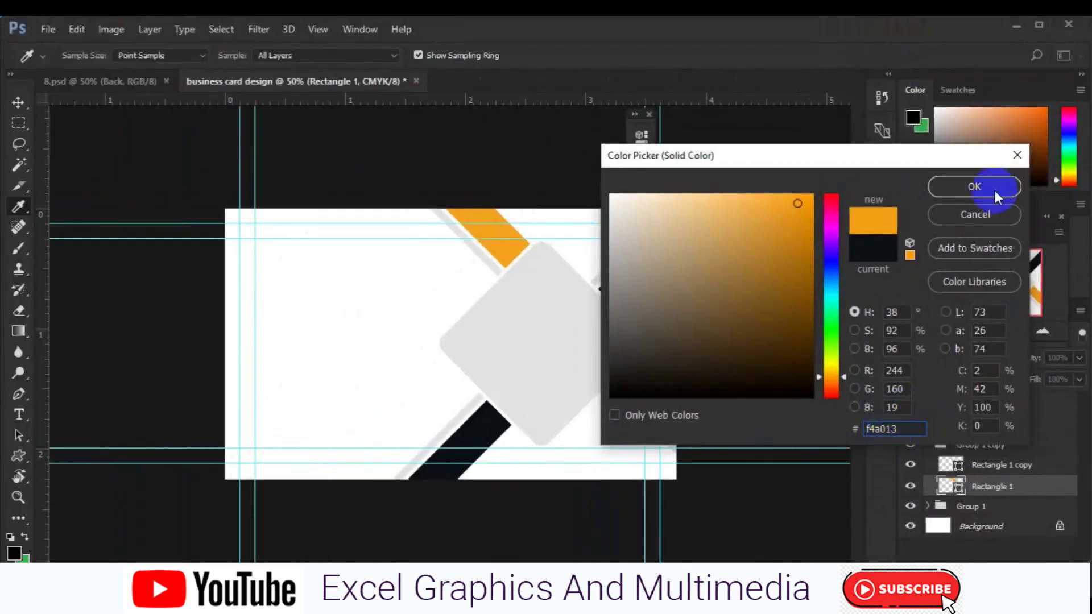
click(994, 190)
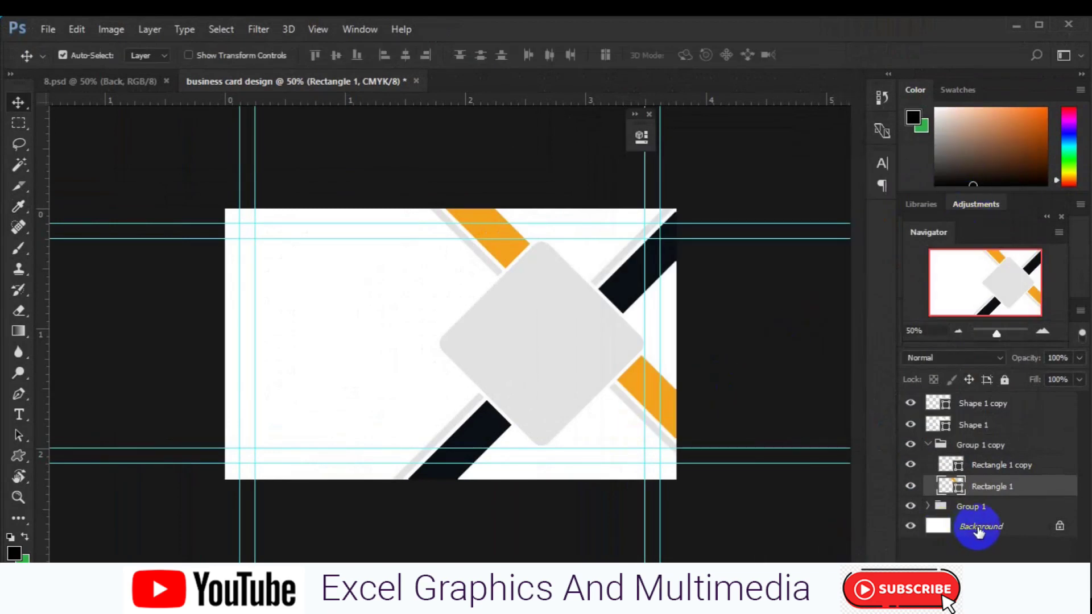
Draw a Pen shape about 591 by 417 px directly above the background, filling the card's lower area between the stripes
click(979, 527)
click(20, 398)
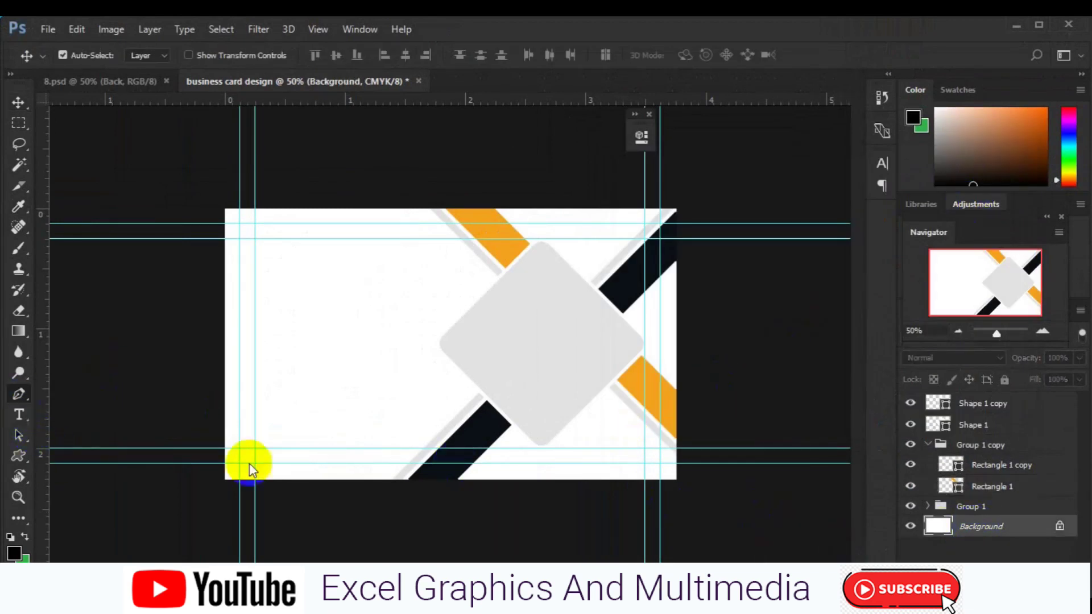
click(677, 485)
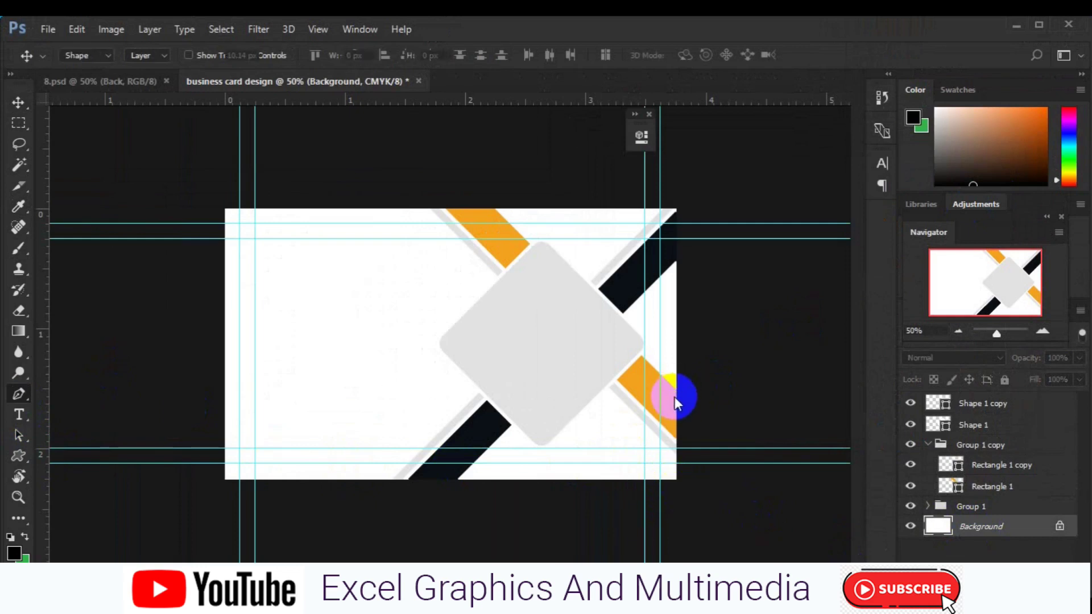
click(674, 397)
click(567, 327)
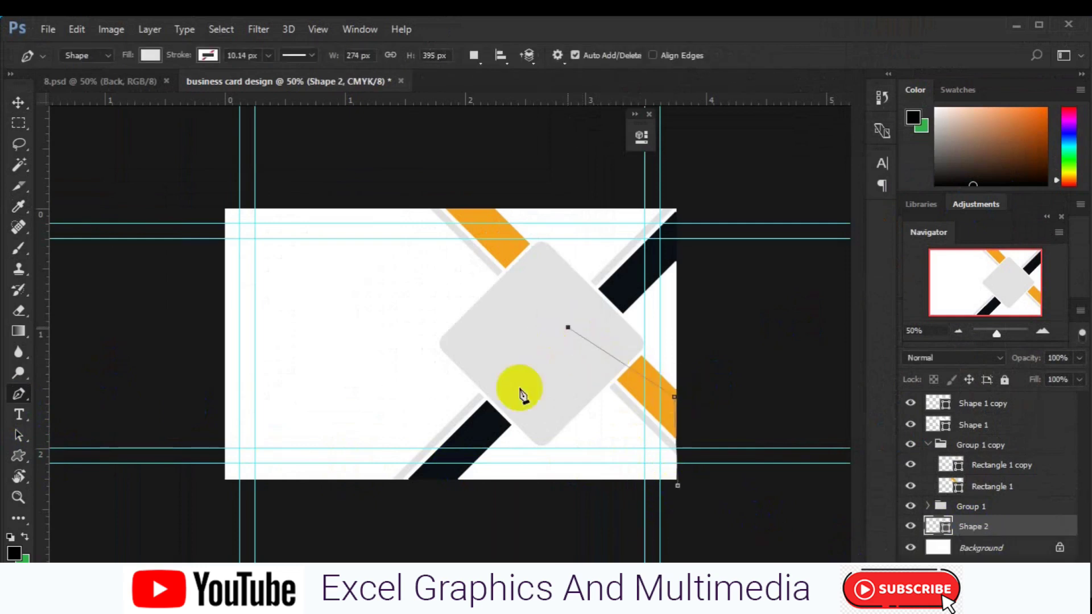
click(472, 447)
click(441, 492)
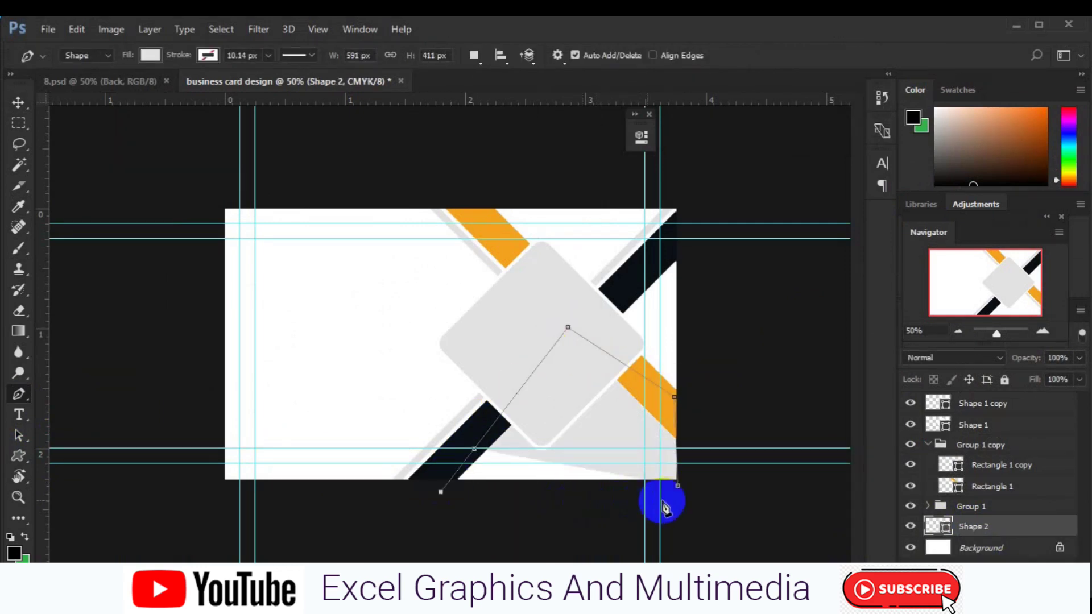
click(677, 486)
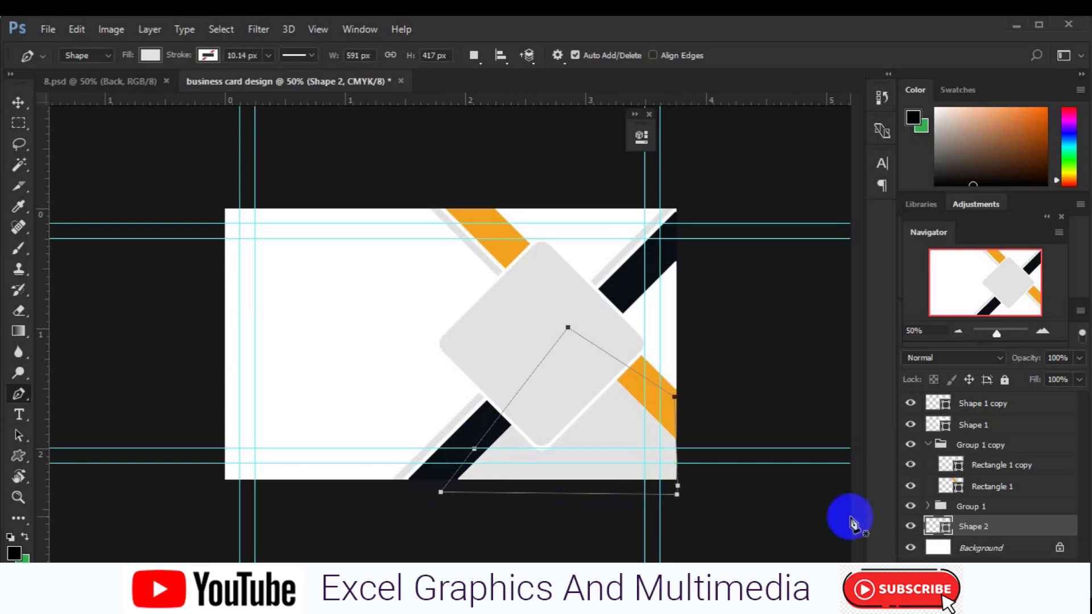
Set the fill of the lower shape between the stripes to ed711f
double_click(946, 529)
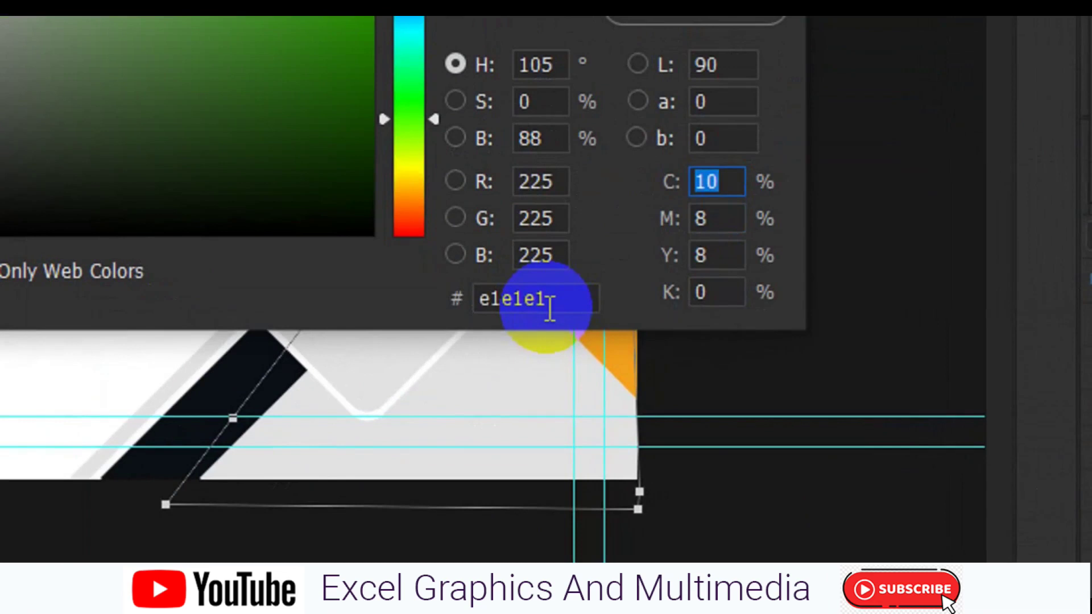
double_click(549, 307)
text(ed711f)
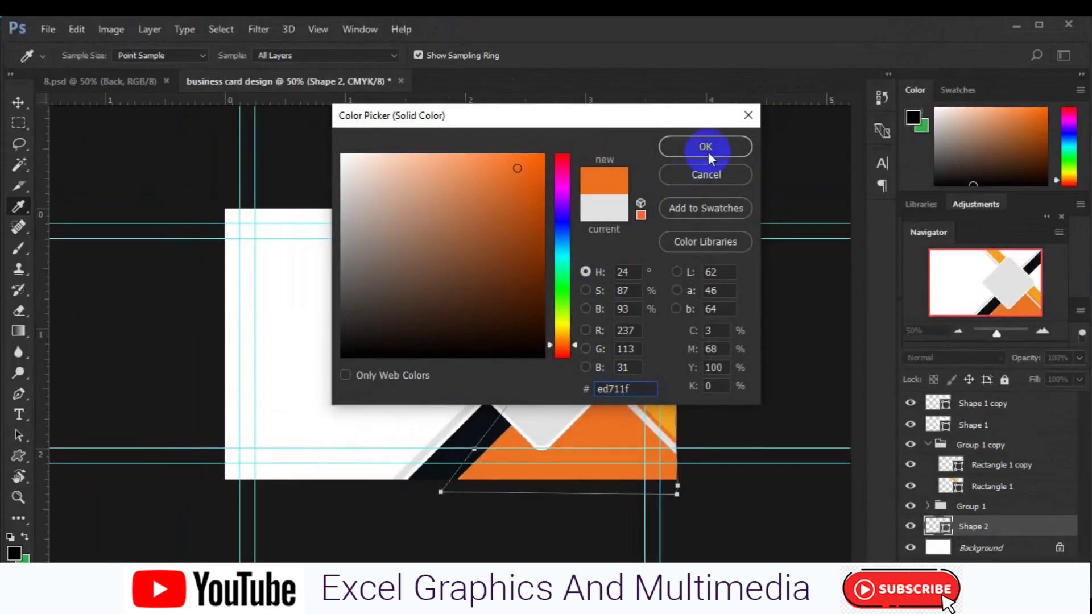
click(705, 103)
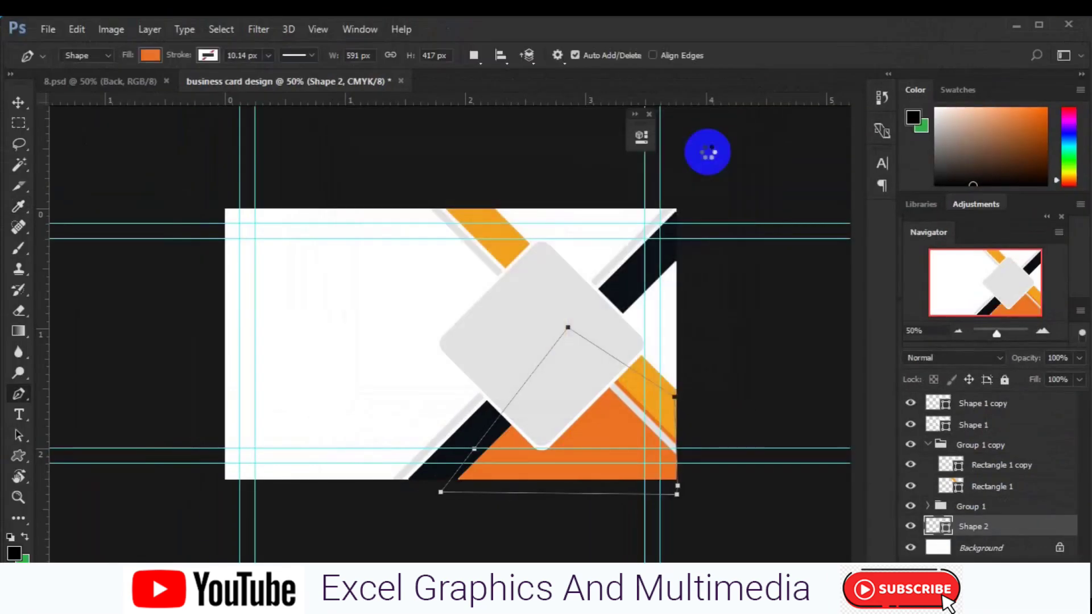
key(v)
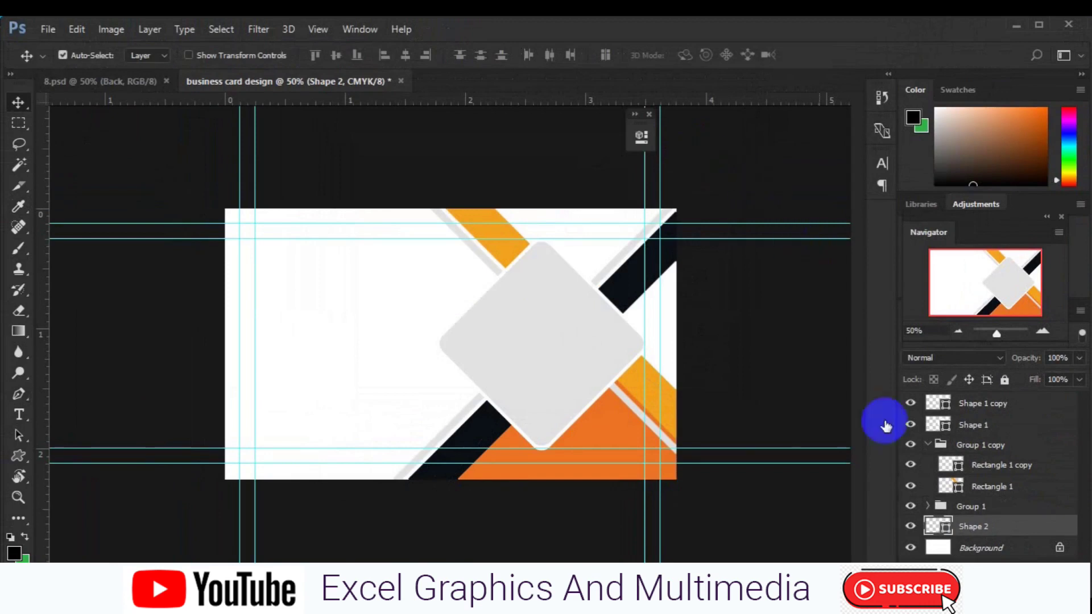
Select both stripe groups and shift the orange stripe slightly down and to the left
click(928, 445)
click(939, 449)
shift+click(965, 464)
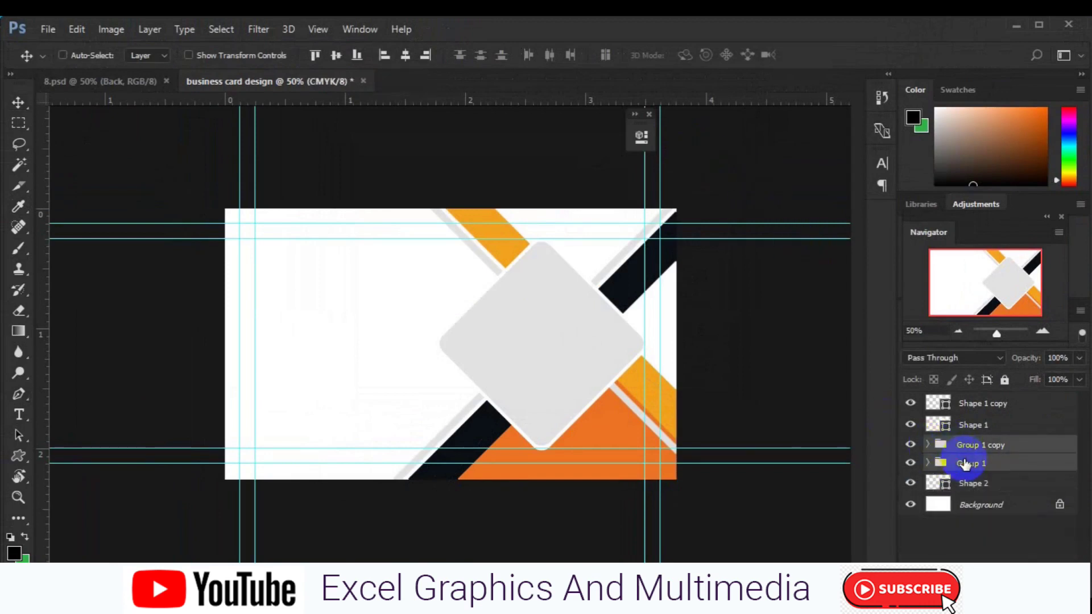
key(ctrl+t)
drag(610, 370, 608, 373)
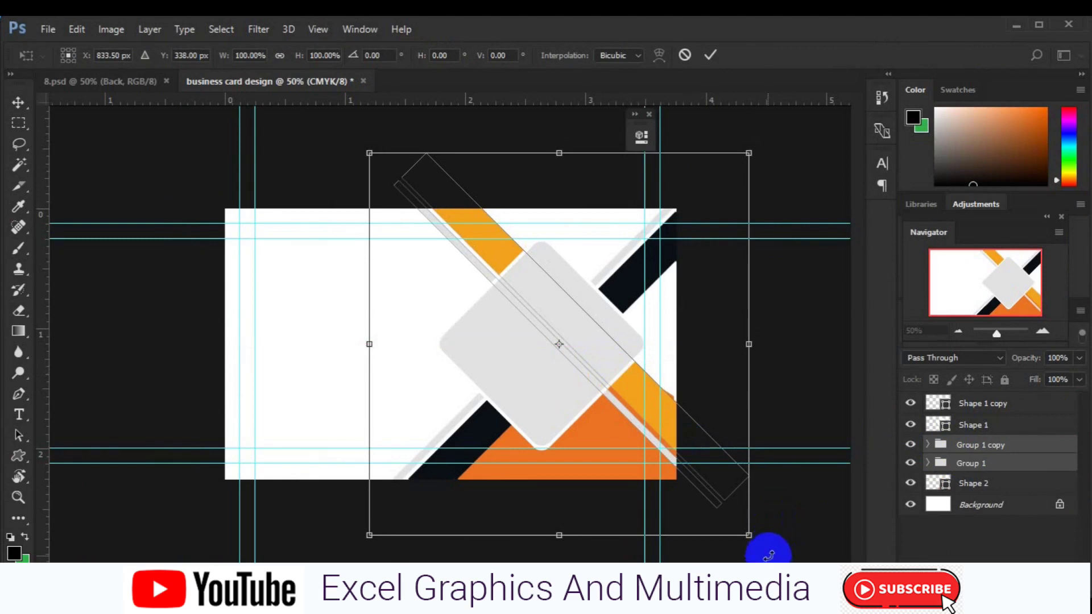
Undo a trial downscaling of the stripes and combine both stripe groups into one group
drag(748, 535, 734, 524)
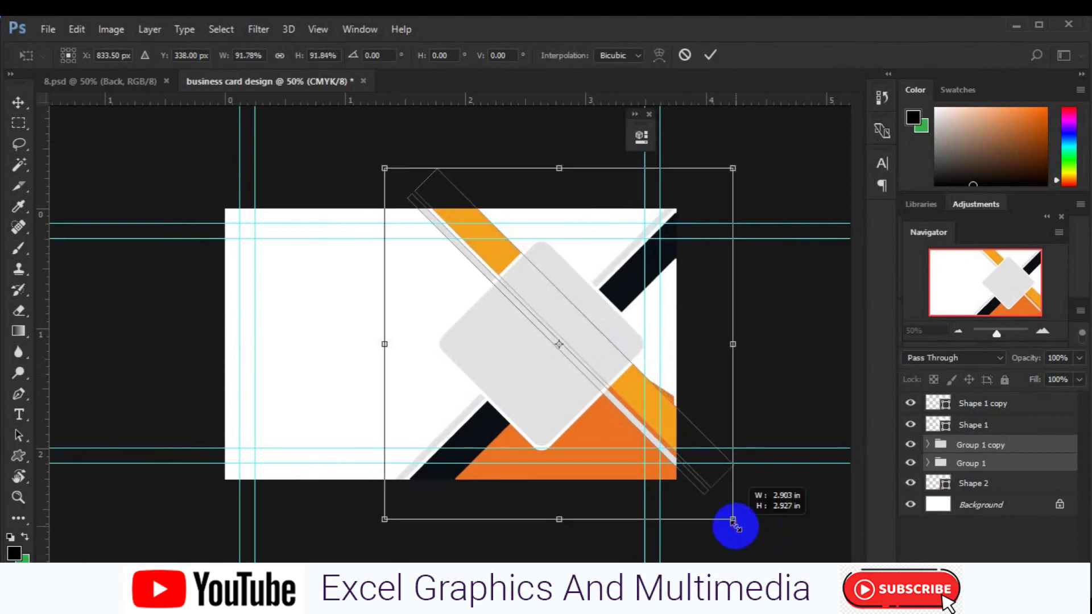
key(ctrl+z)
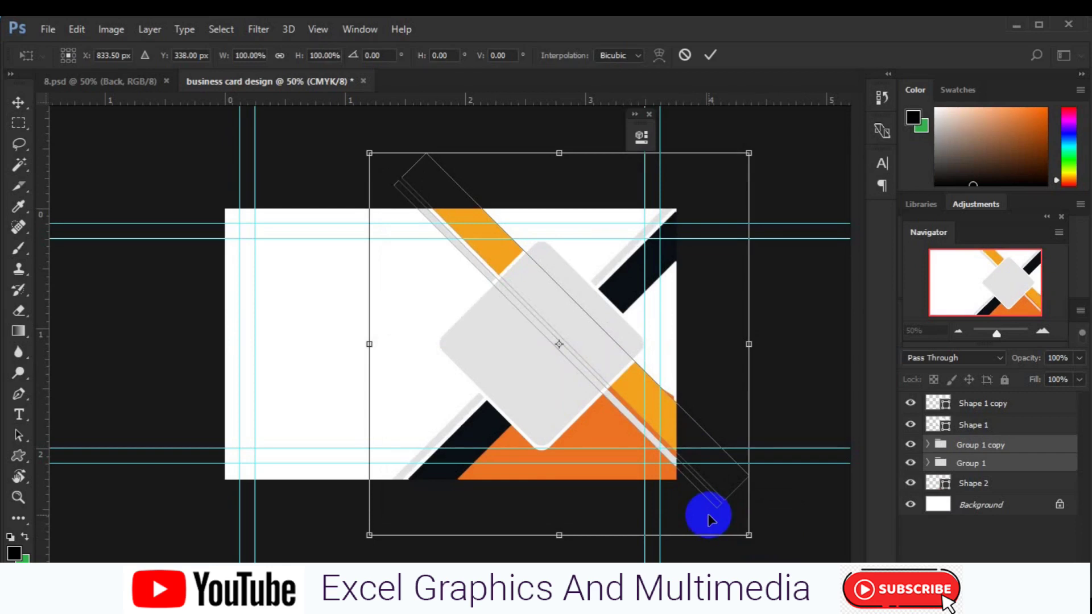
key(ctrl+g)
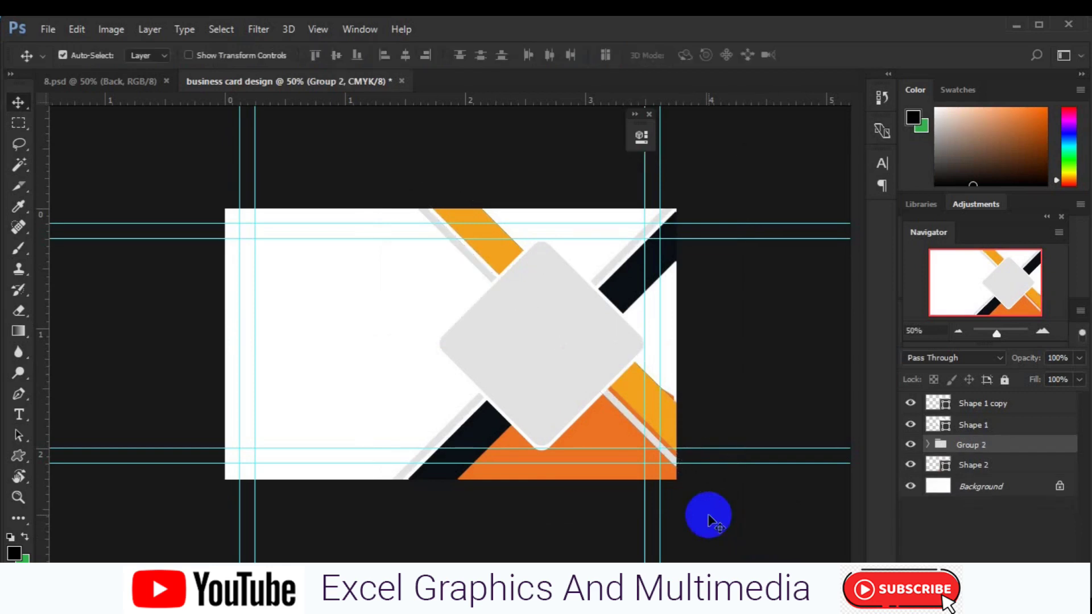
Combine the two diamond layers into their own group
click(992, 425)
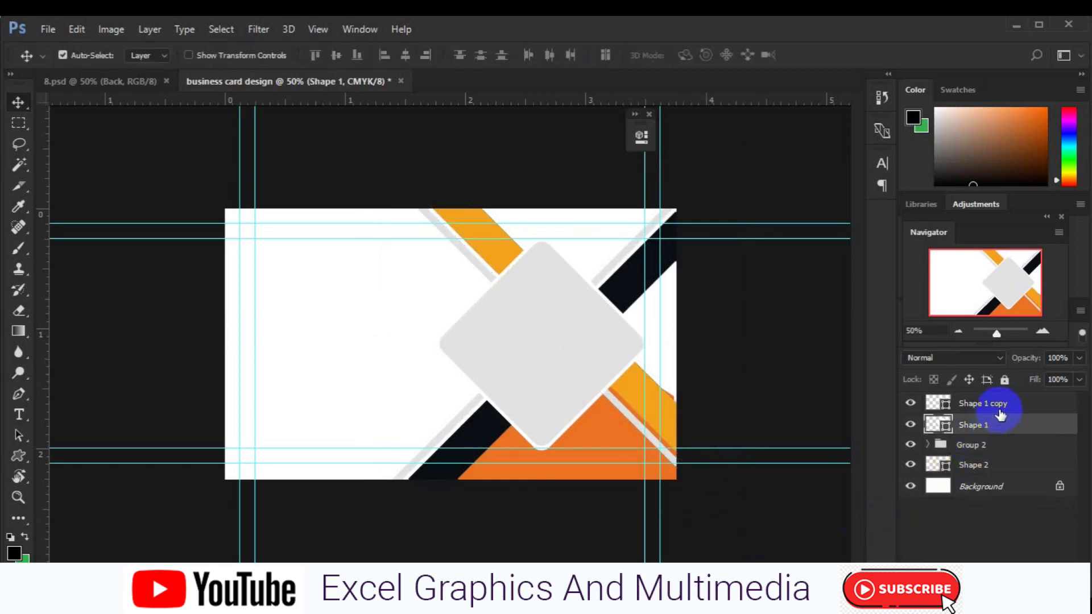
click(914, 469)
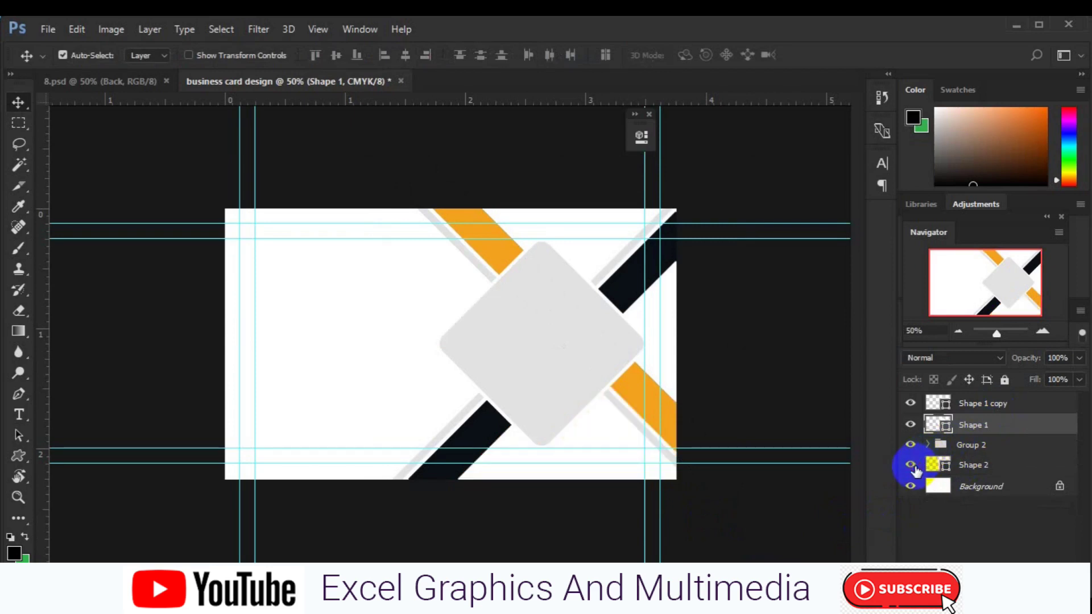
shift+click(1002, 412)
key(ctrl+g)
Align the diamond group and the stripe group to each other's vertical and horizontal centers
ctrl+click(1003, 419)
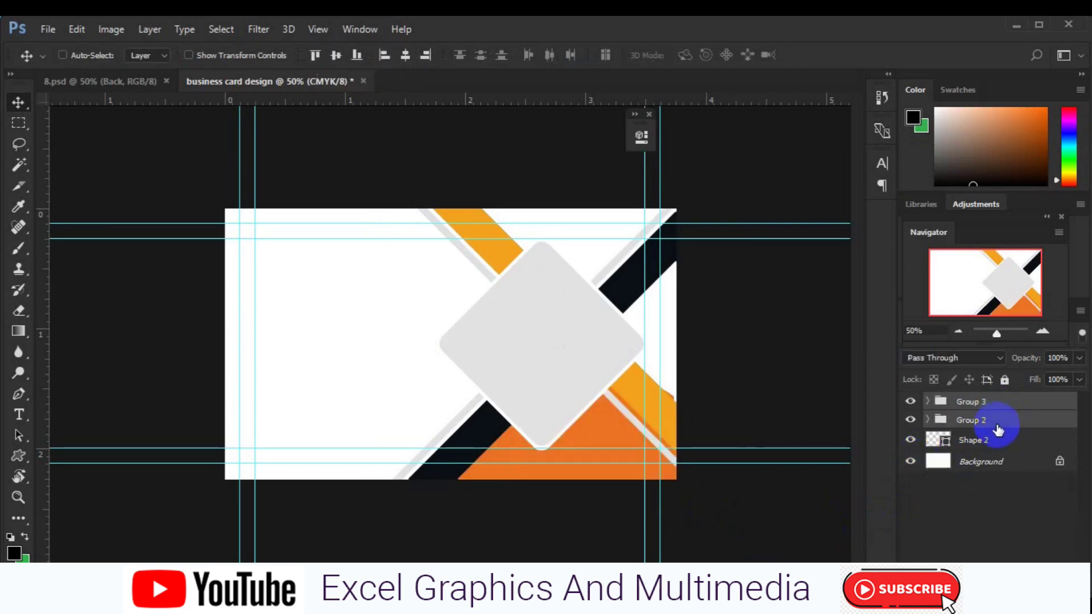
click(343, 58)
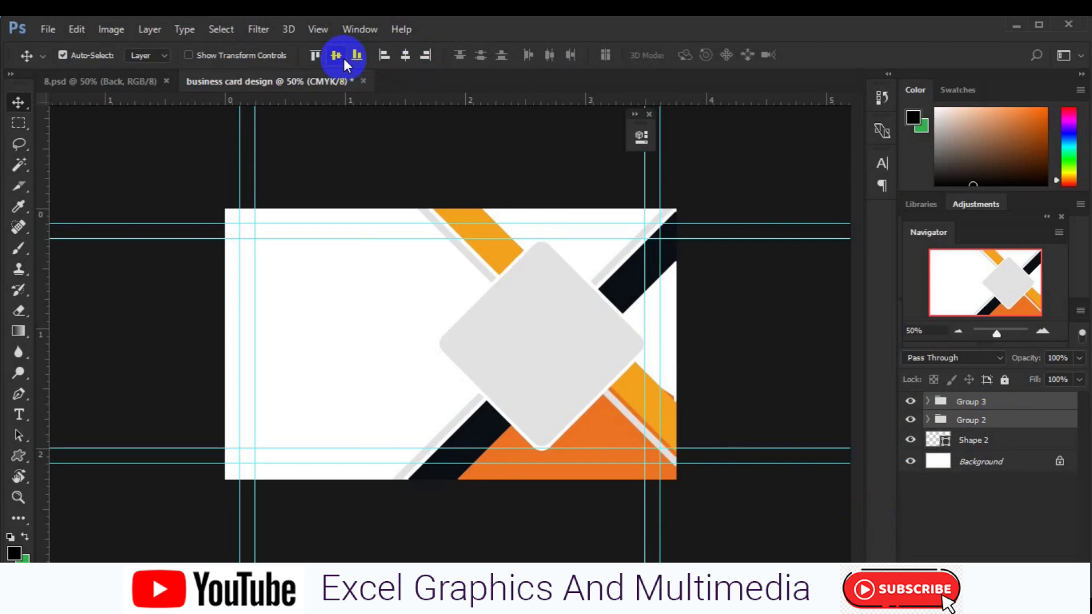
click(405, 60)
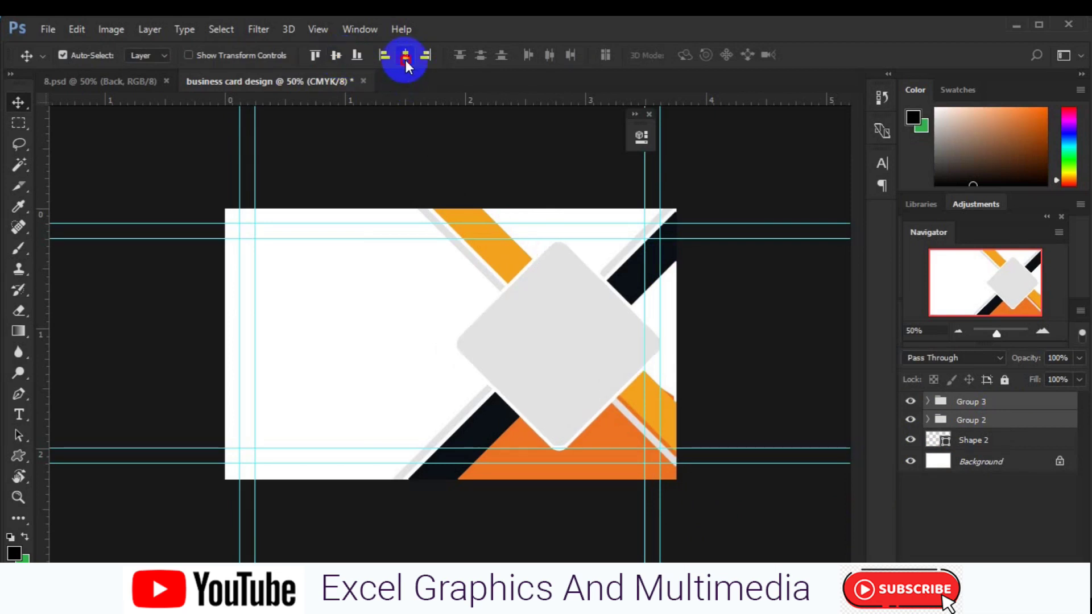
On a new layer above the orange lower shape, draw a Pen shape about 518 by 338 px between the stripes at the card's upper edge
click(988, 441)
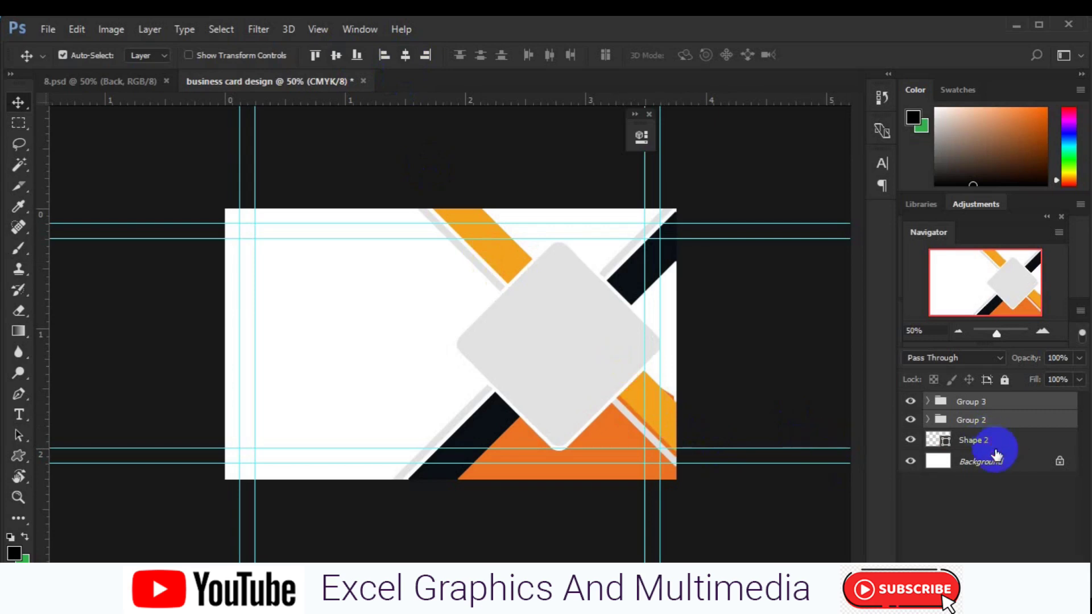
click(19, 394)
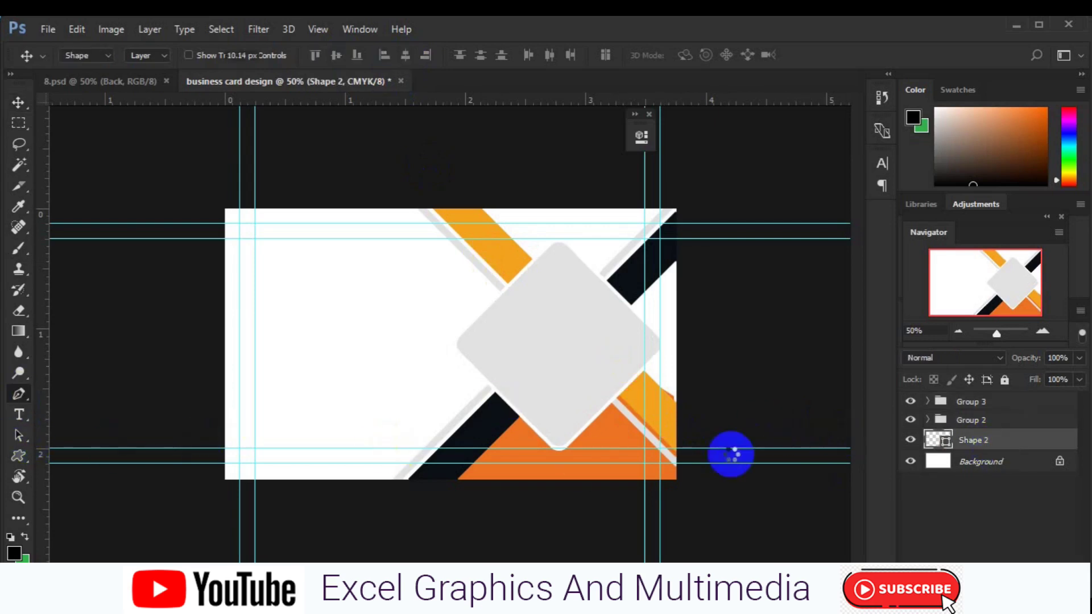
click(1032, 579)
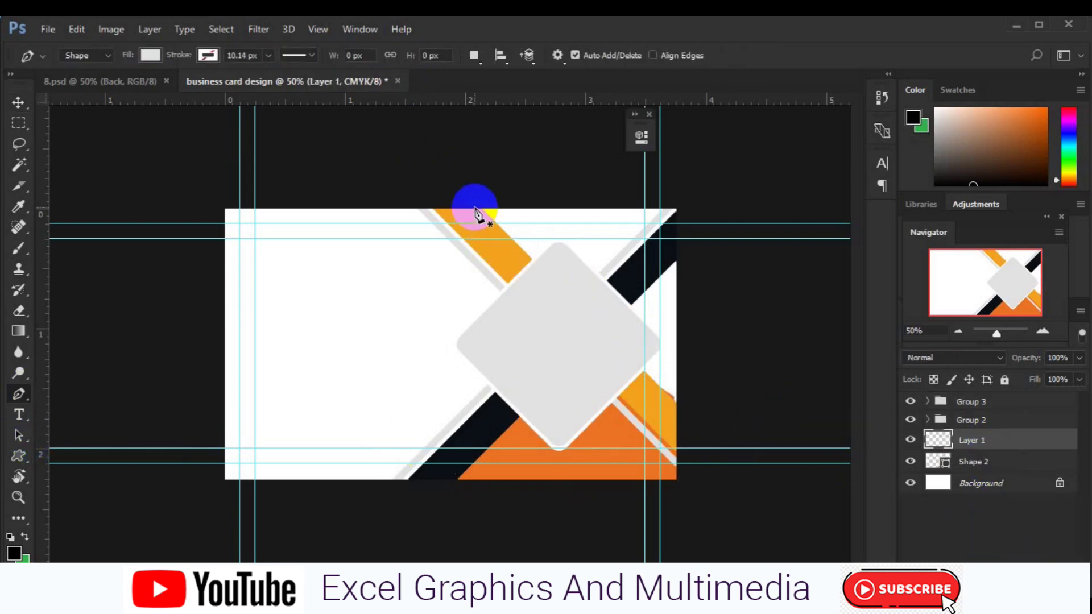
click(475, 207)
click(577, 321)
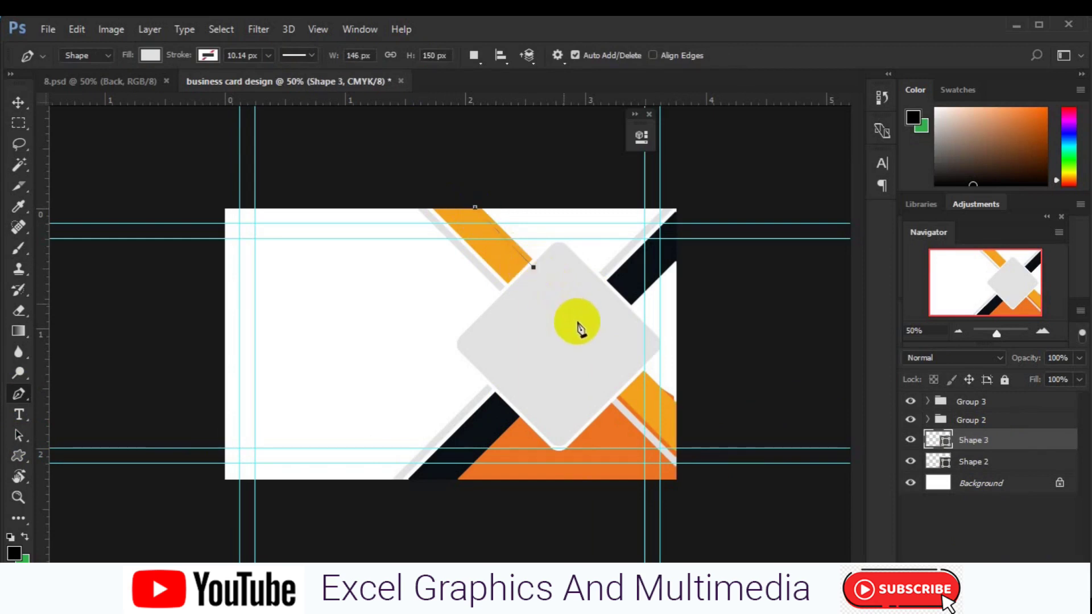
click(631, 266)
click(662, 222)
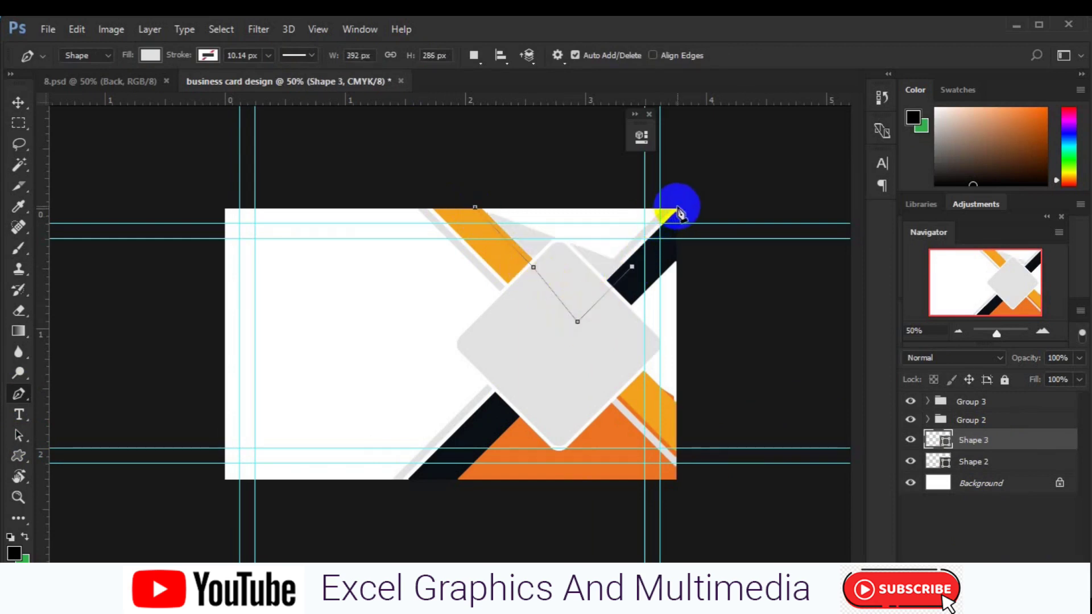
click(682, 186)
click(480, 195)
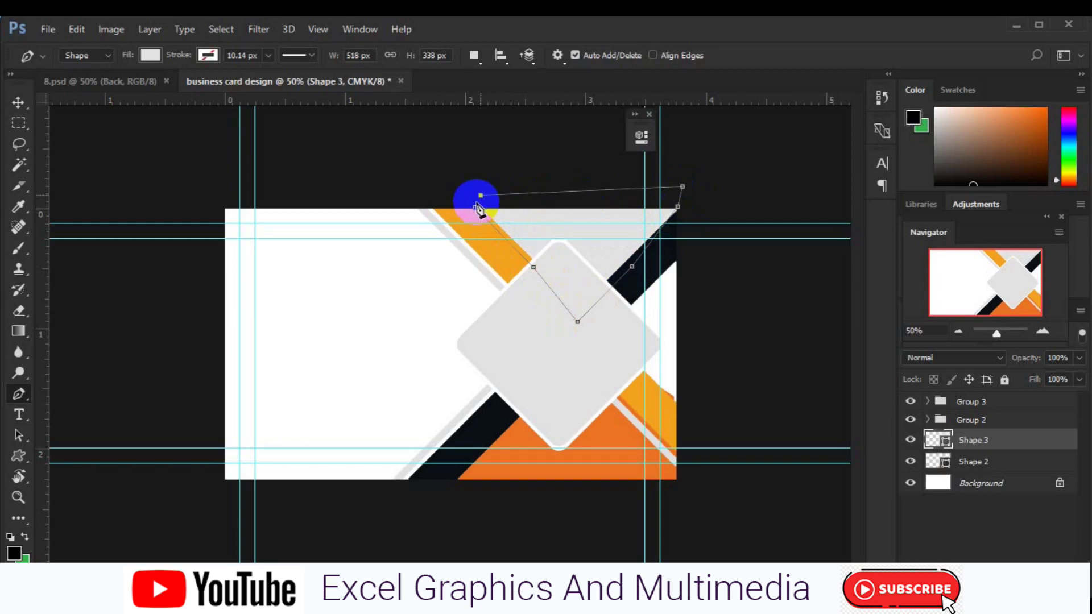
Enlarge the new upper shape very slightly with Free Transform and apply it
click(18, 103)
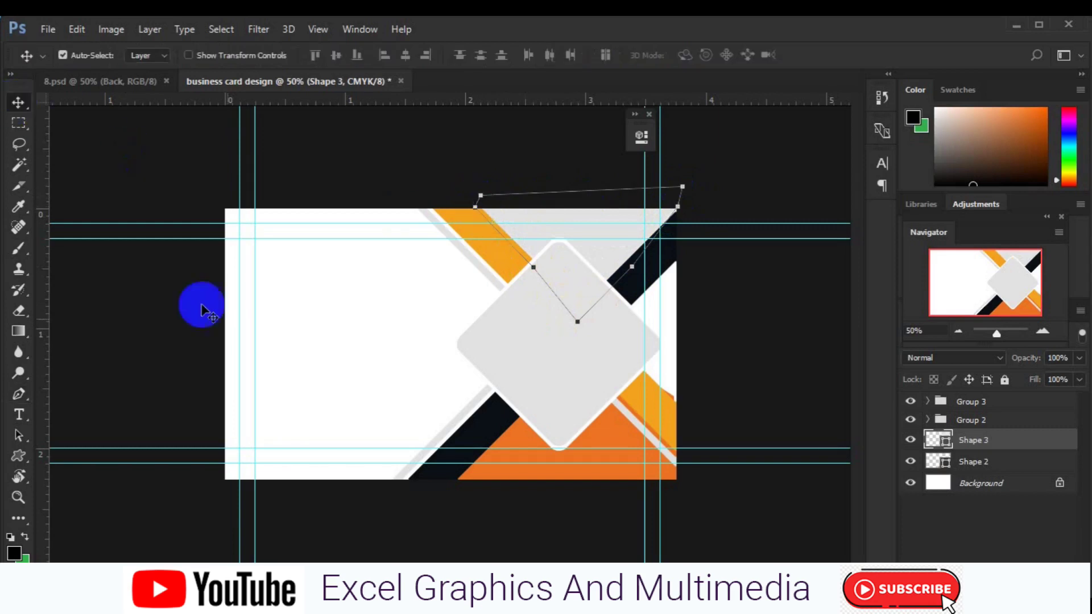
click(649, 400)
click(421, 239)
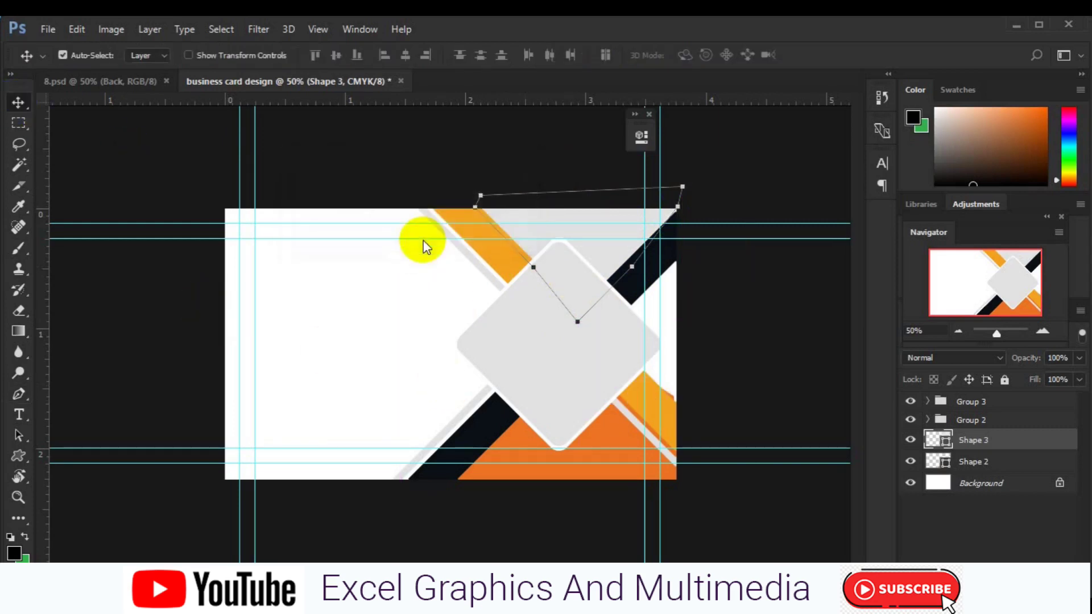
key(ctrl+t)
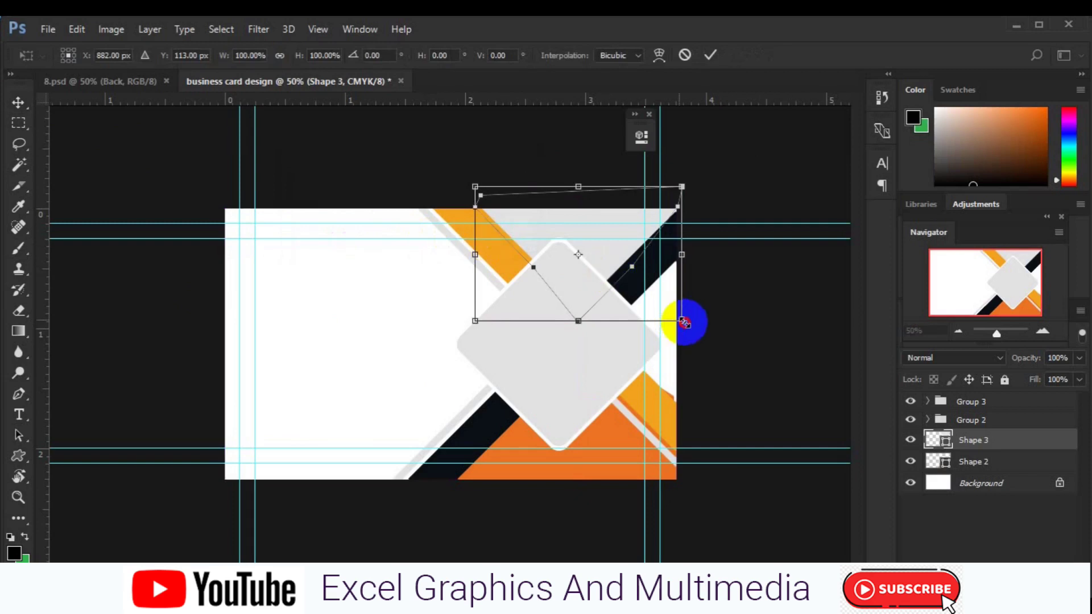
drag(684, 323, 686, 325)
key(Return)
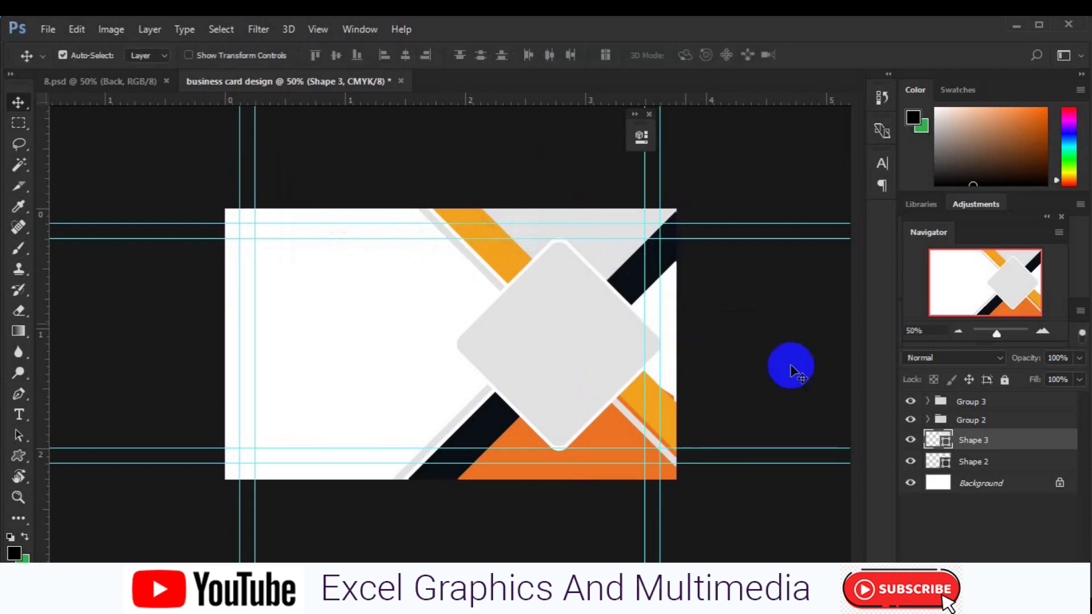
Open the upper shape's fill color for editing
double_click(946, 444)
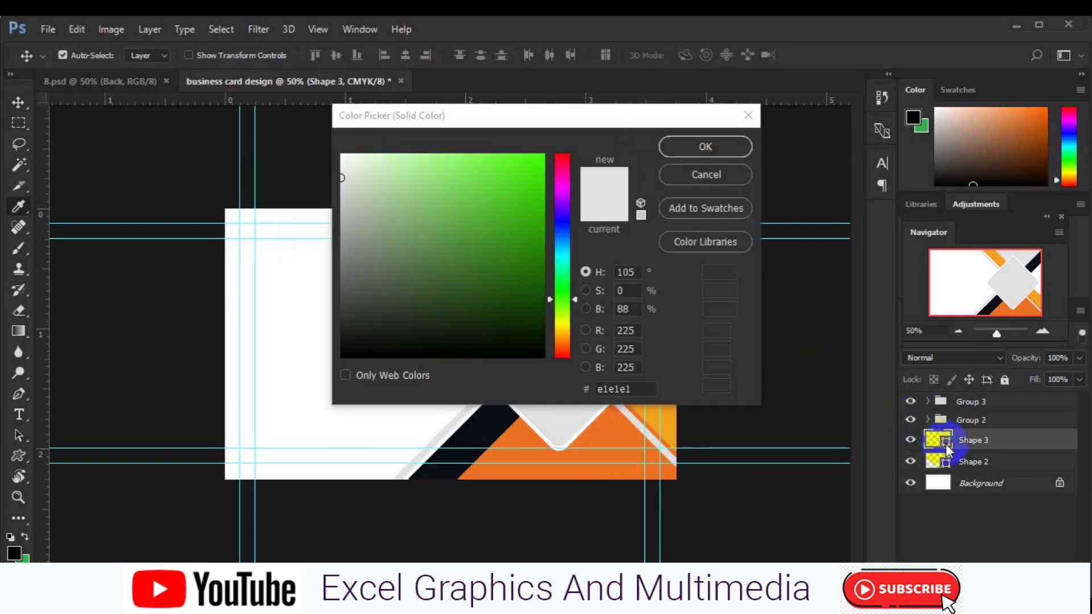